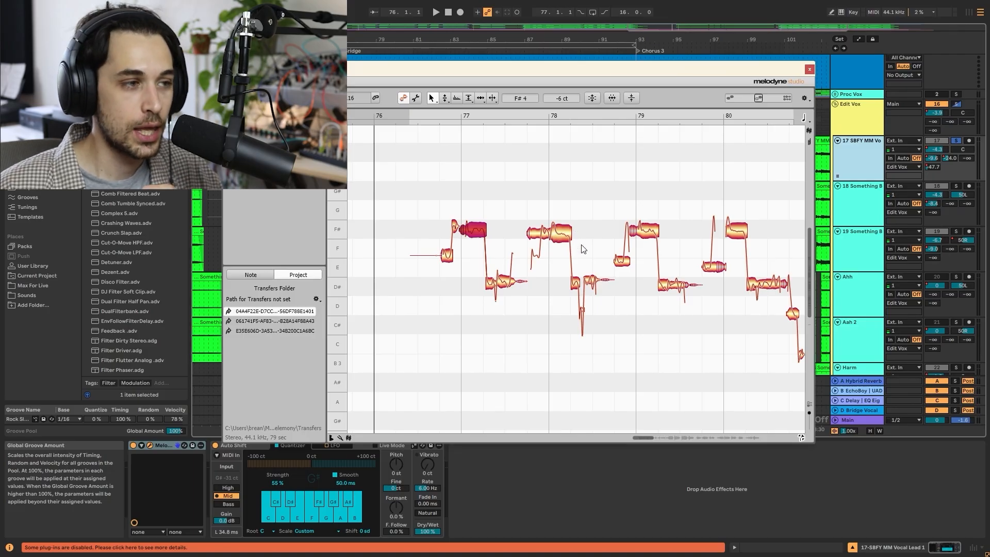
- Inspect the pitch of the long F#4 note leading into bar 78 and play the vocal phrase from bar 76
{"action": "left_click", "coordinate": [562, 237]}
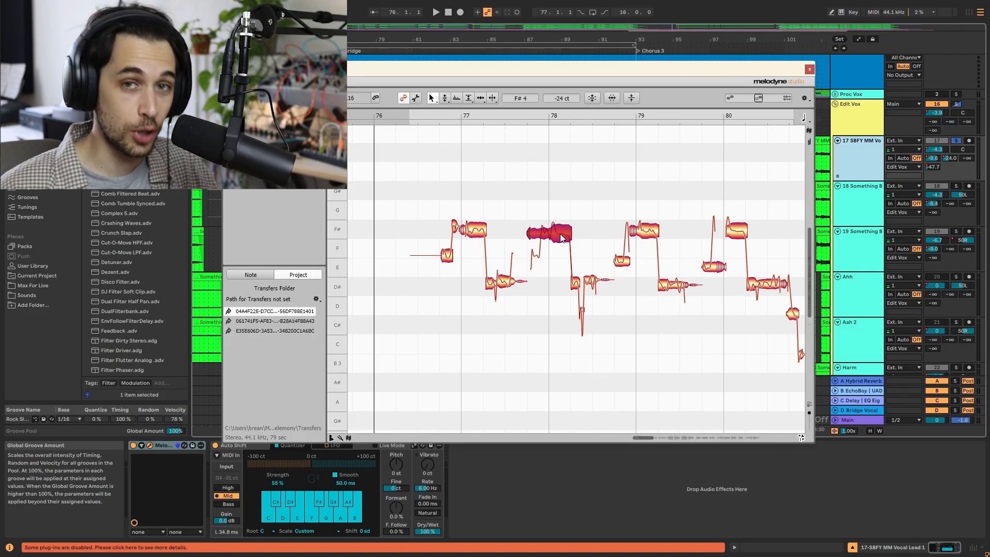
{"action": "left_click", "coordinate": [723, 277]}
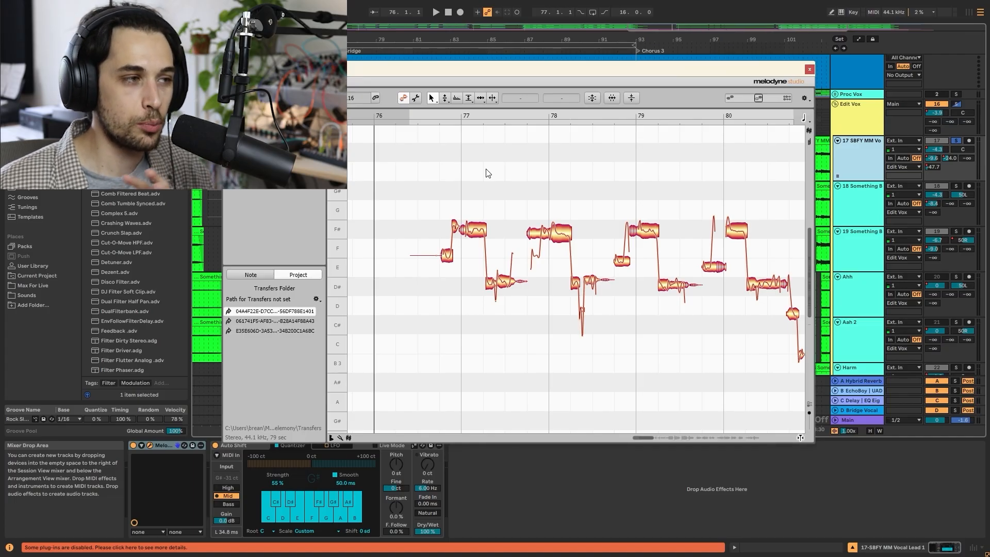
{"action": "key", "text": "space"}
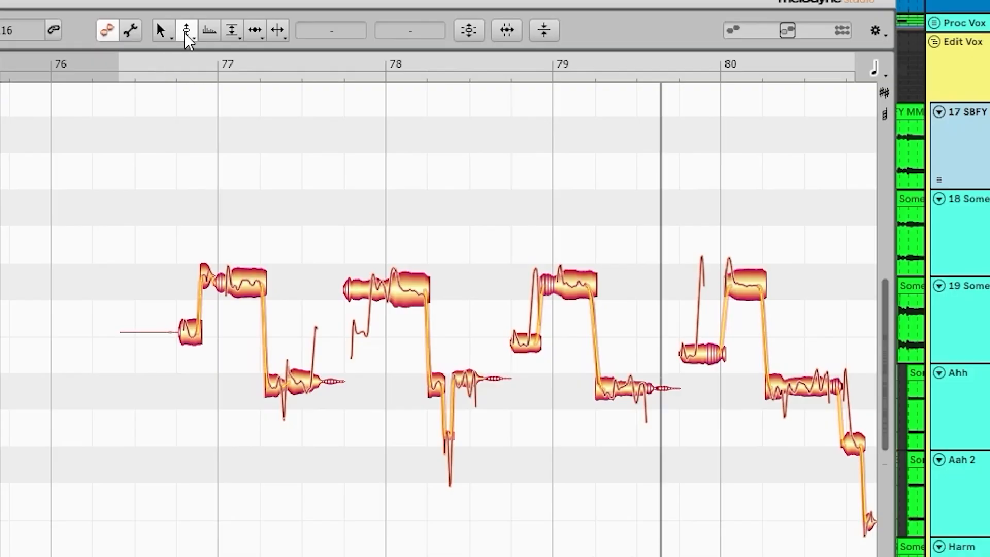
- Lower the first note before bar 77 to E4 and snap the following F#4 and D#4 notes to their pitch centres
{"action": "left_click", "coordinate": [190, 332]}
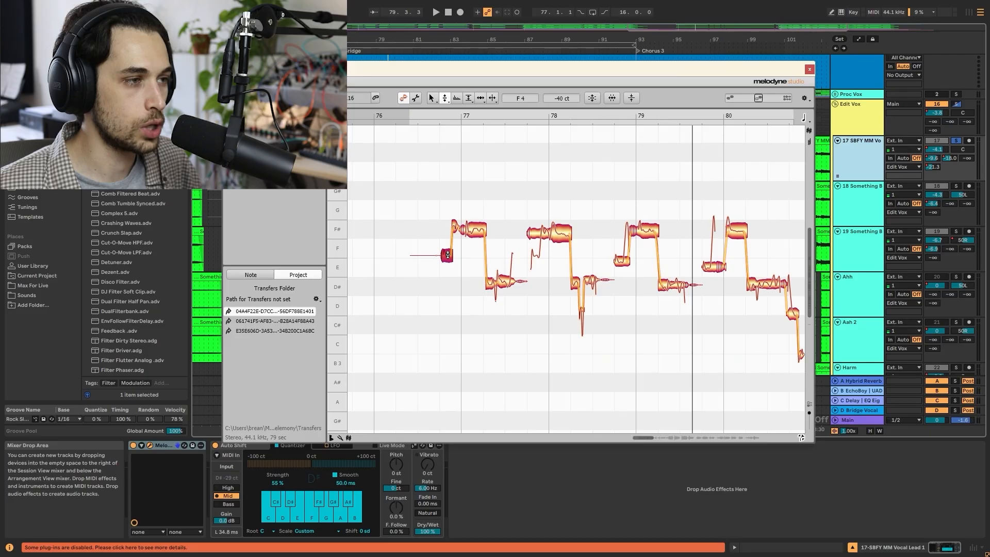
{"action": "double_click", "coordinate": [448, 255]}
{"action": "left_click_drag", "start_coordinate": [448, 253], "coordinate": [448, 268]}
{"action": "double_click", "coordinate": [477, 230]}
{"action": "double_click", "coordinate": [496, 282]}
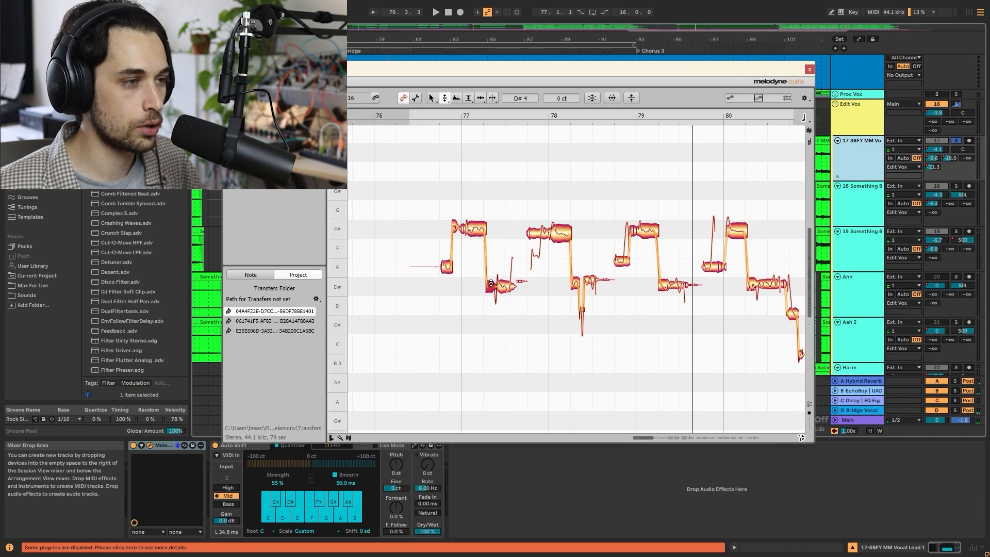
- Nudge the long F#4 note leading into bar 78 closer to its pitch centre, at -14 ct
{"action": "left_click", "coordinate": [547, 225]}
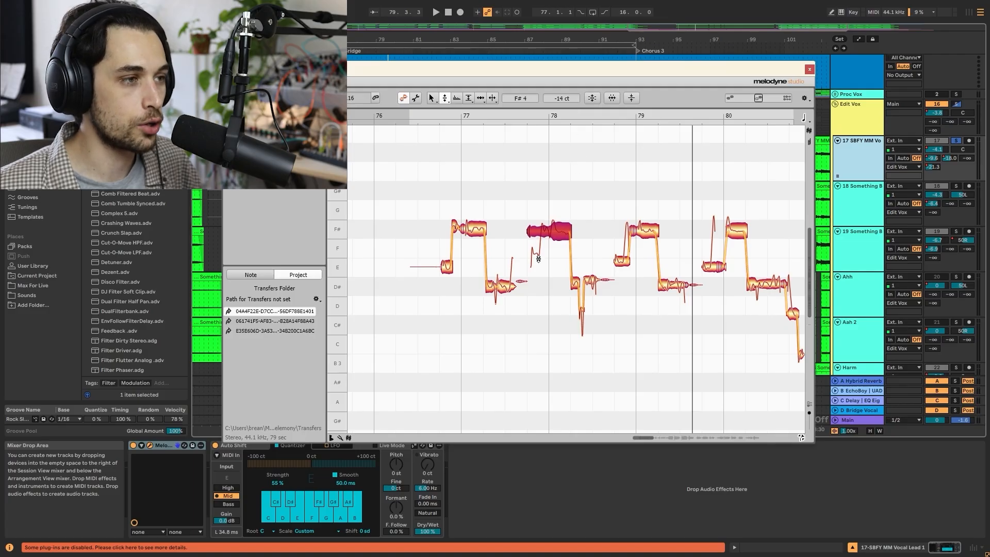
{"action": "scroll", "coordinate": [535, 267], "scroll_direction": "up", "scroll_amount": 3}
{"action": "scroll", "coordinate": [546, 277], "scroll_direction": "up", "scroll_amount": 3}
{"action": "scroll", "coordinate": [566, 287], "scroll_direction": "left", "scroll_amount": 3}
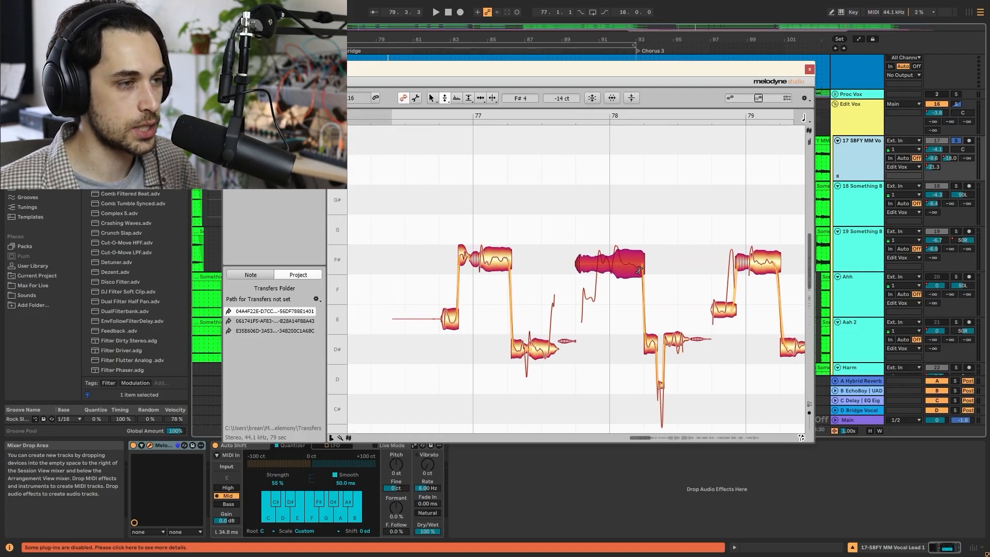
{"action": "double_click", "coordinate": [593, 262]}
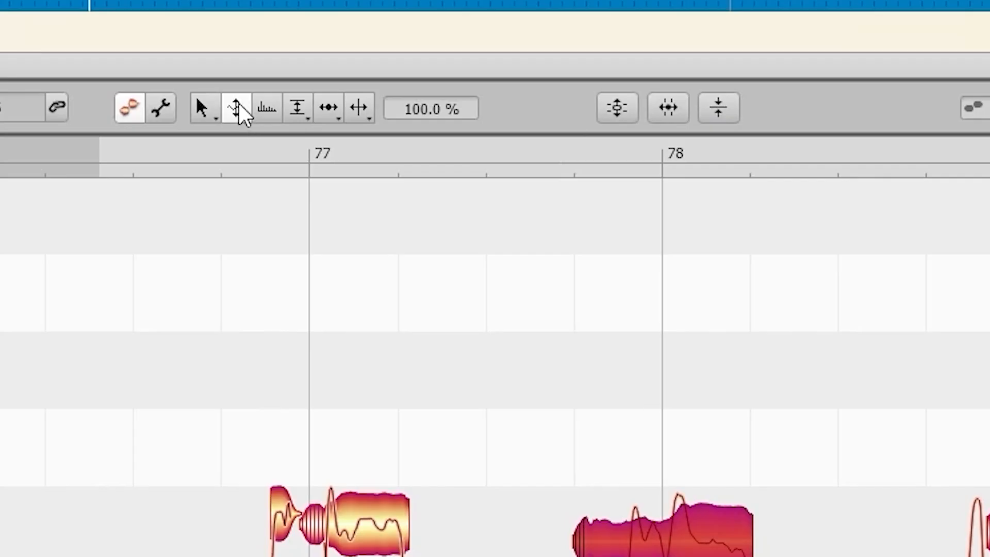
- Reduce pitch modulation to 78% on the long note into bar 78, 84% on bar 77's F#4 and 88% on the following D#4, checking by playback
{"action": "left_click", "coordinate": [446, 99]}
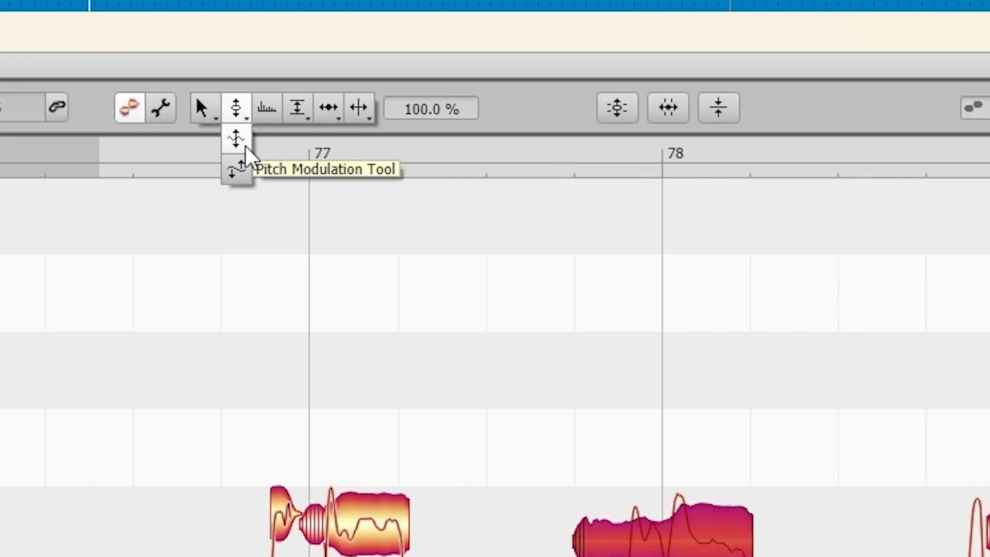
{"action": "left_click", "coordinate": [246, 146]}
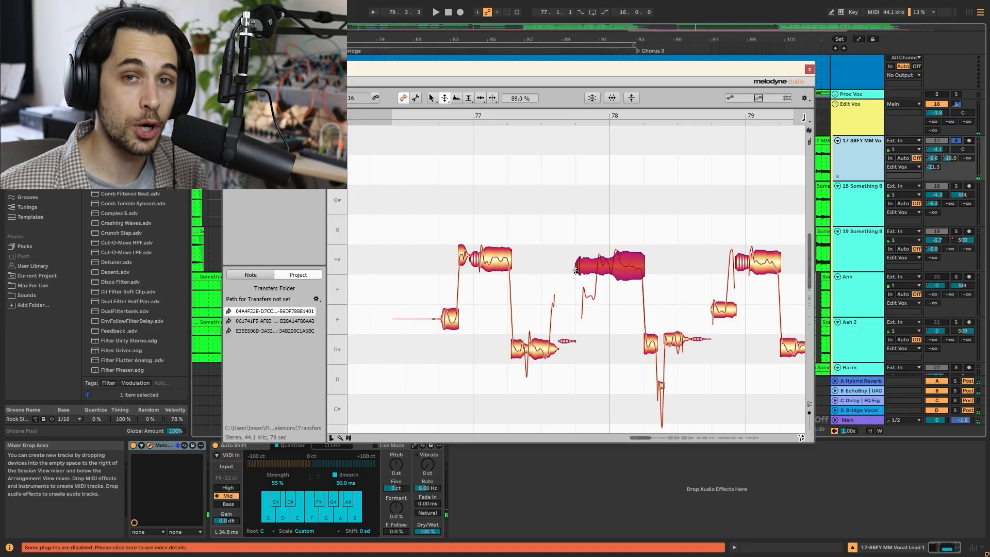
{"action": "left_click_drag", "start_coordinate": [631, 261], "coordinate": [631, 267]}
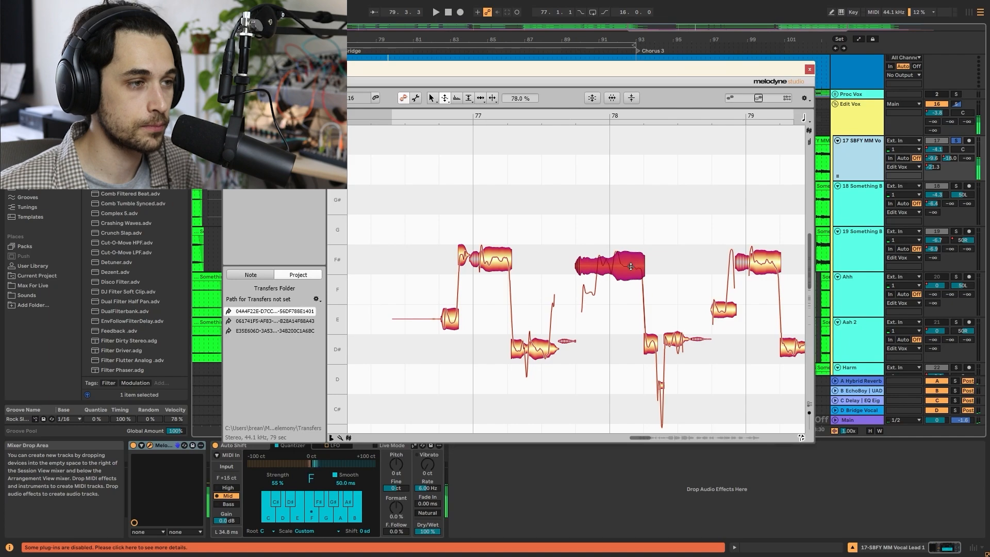
{"action": "left_click", "coordinate": [498, 263]}
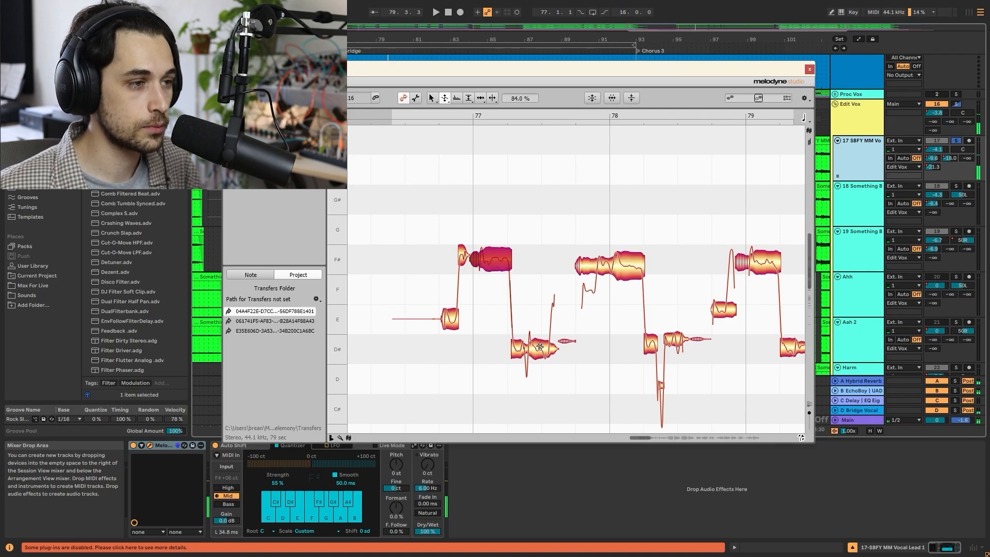
{"action": "left_click", "coordinate": [542, 345]}
{"action": "key", "text": "space"}
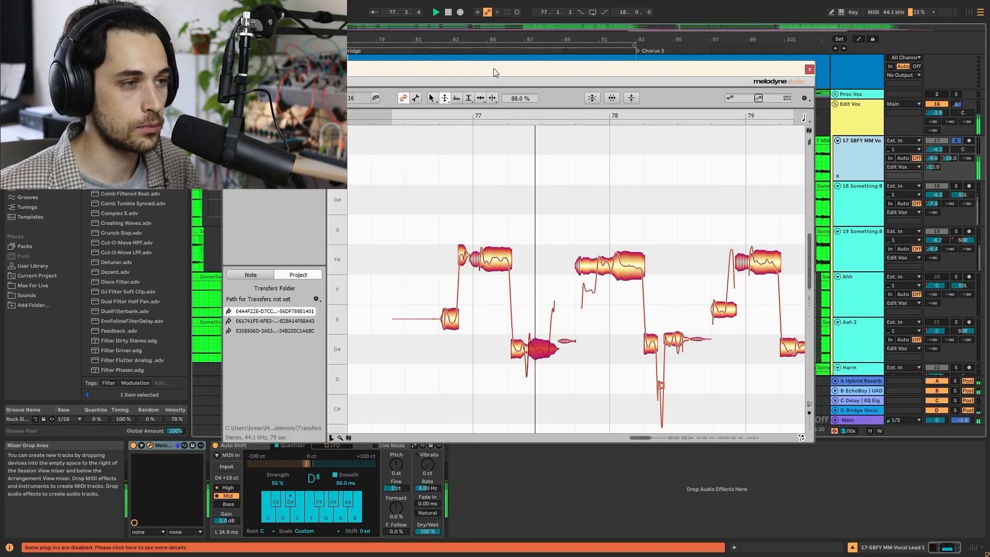
{"action": "key", "text": "space"}
- Split the start off the long F#4 note before bar 78, move that piece to E4 at 0 ct and audition it
{"action": "left_click", "coordinate": [492, 99]}
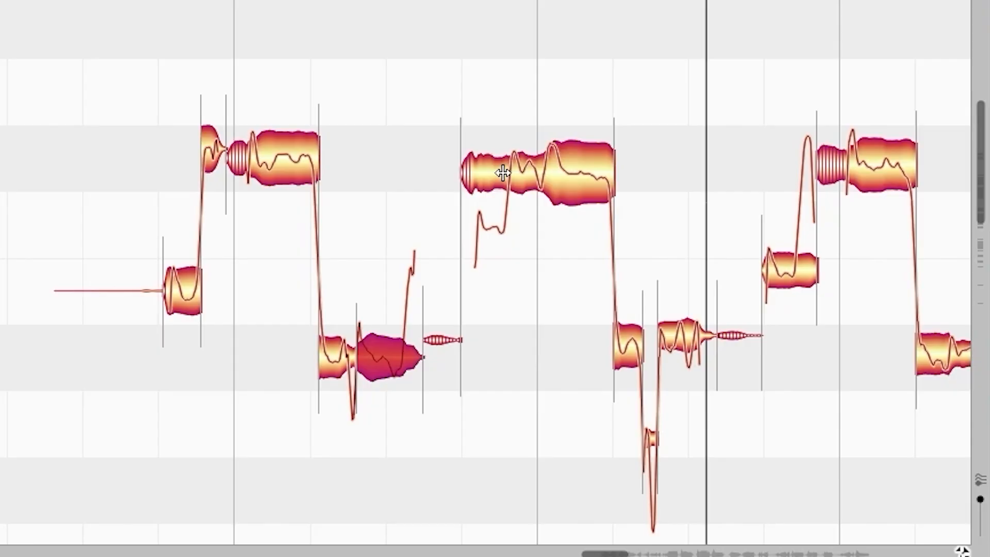
{"action": "double_click", "coordinate": [503, 172]}
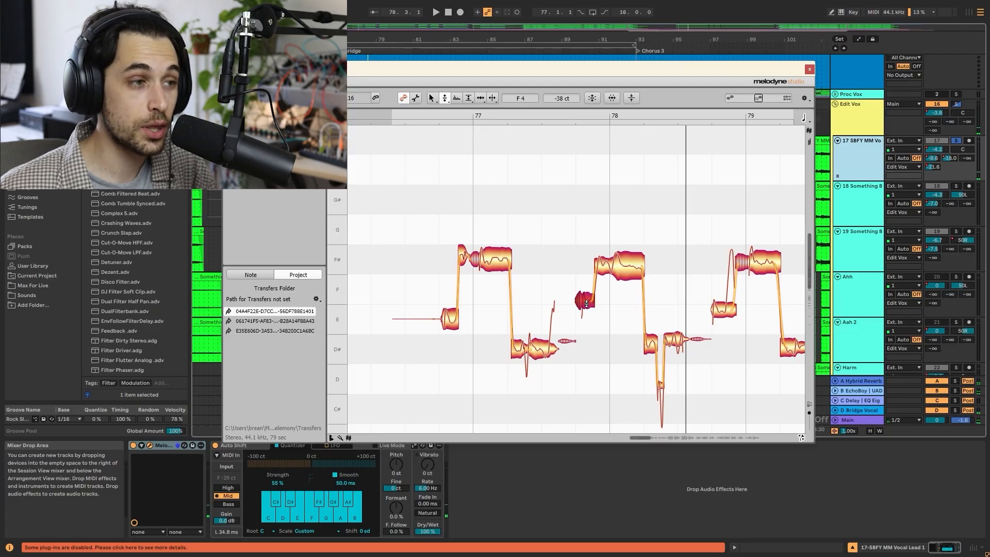
{"action": "left_click_drag", "start_coordinate": [586, 303], "coordinate": [587, 330]}
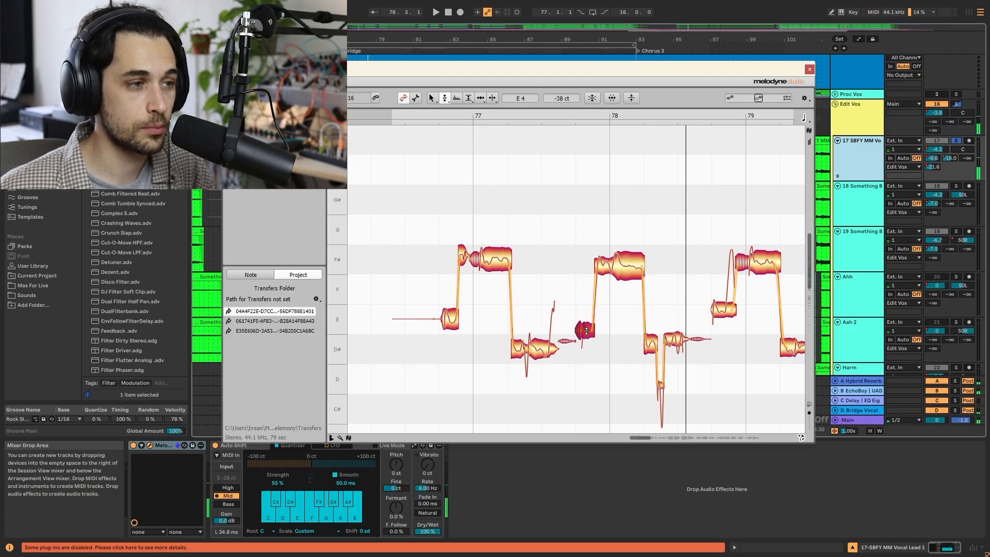
{"action": "key", "text": "space"}
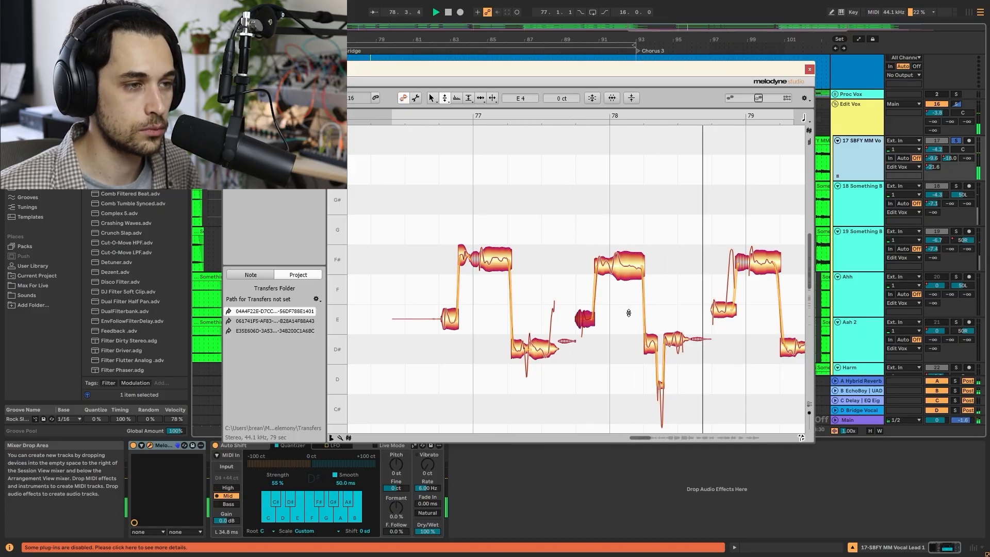
{"action": "key", "text": "space"}
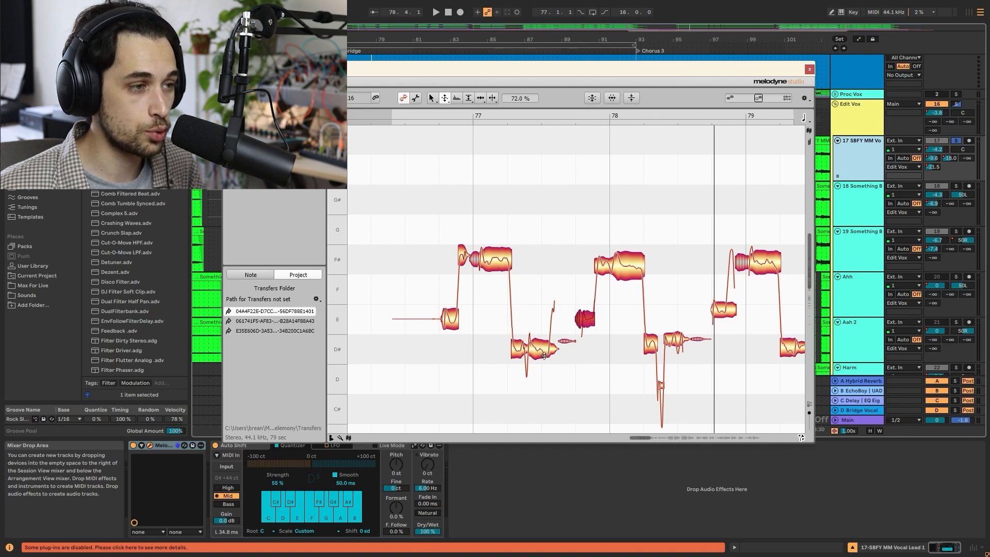
- Set pitch modulation to 82% on the F#4 note at bar 77 and 70% on the following D#4, and play the phrase
{"action": "left_click", "coordinate": [547, 349]}
{"action": "left_click", "coordinate": [496, 261]}
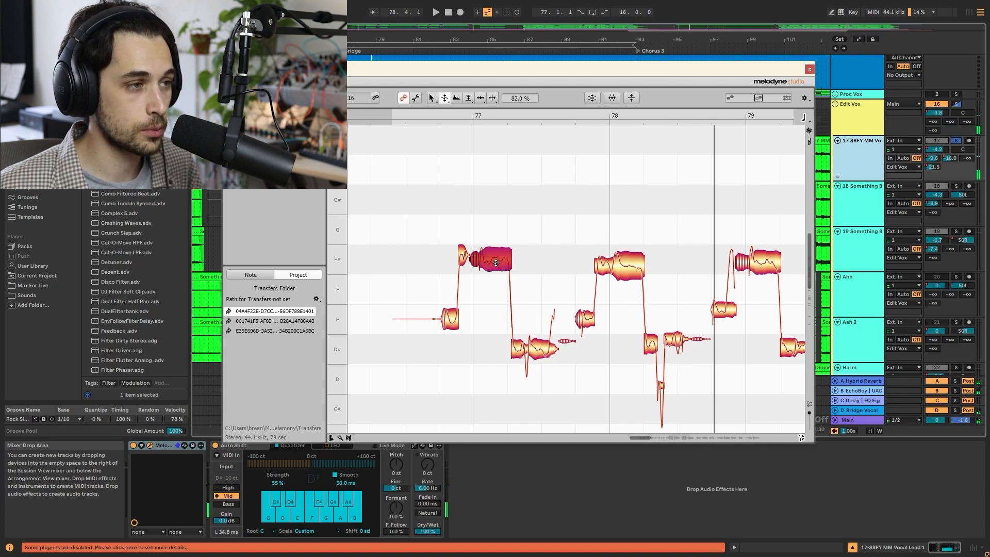
{"action": "left_click", "coordinate": [551, 350]}
{"action": "key", "text": "space"}
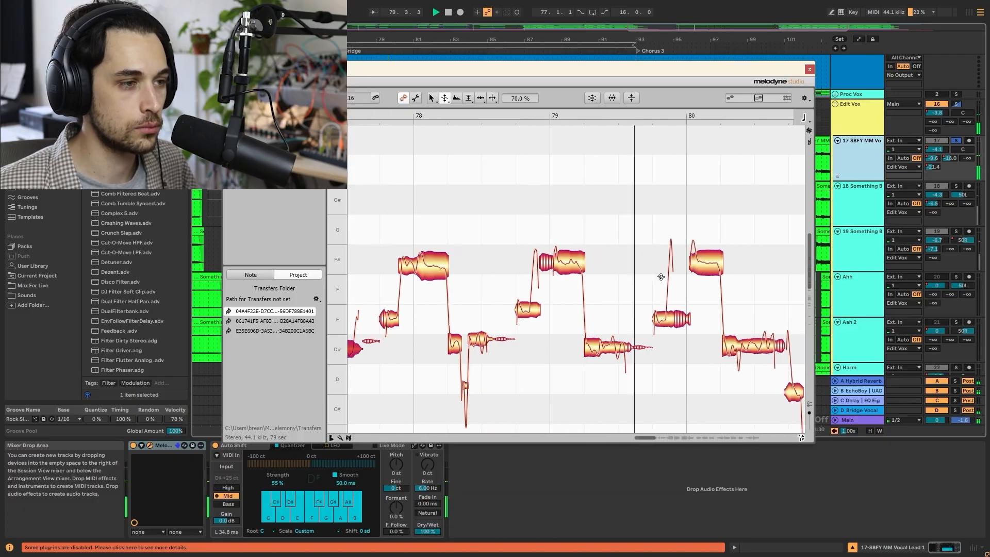
{"action": "key", "text": "space"}
- Reduce the pitch modulation of the long D#4 note after bar 80 to 71%
{"action": "scroll", "coordinate": [640, 299], "scroll_direction": "down", "scroll_amount": 3}
{"action": "left_click", "coordinate": [606, 277]}
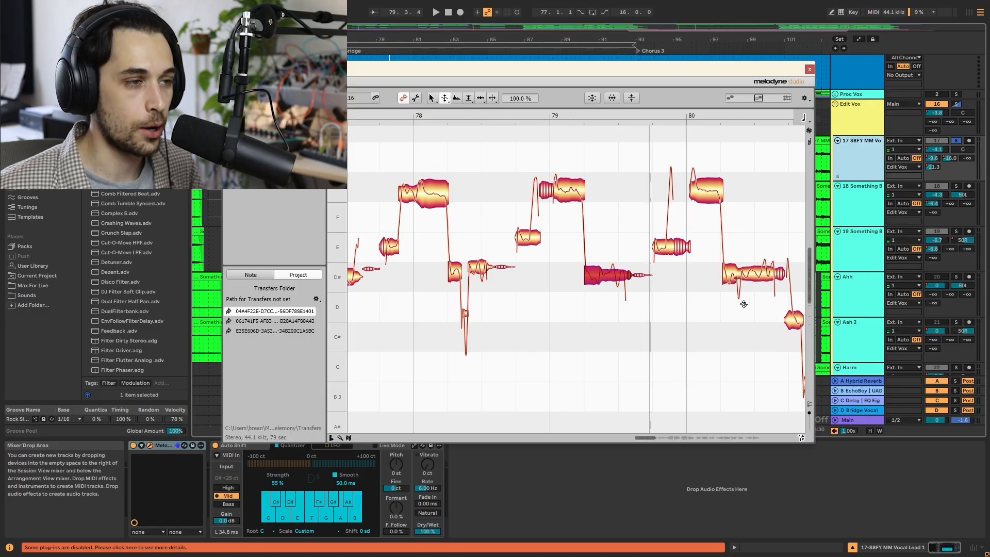
{"action": "scroll", "coordinate": [724, 288], "scroll_direction": "right", "scroll_amount": 2}
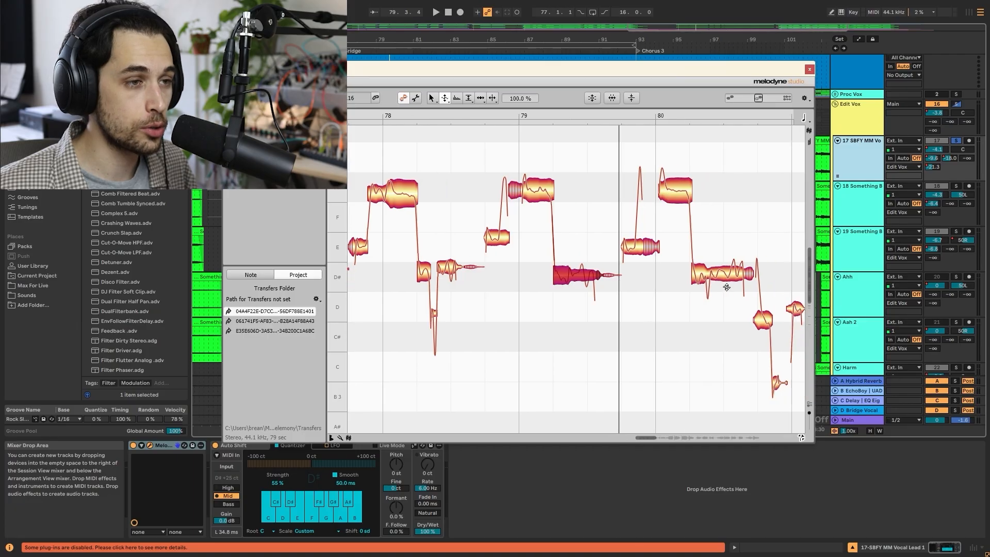
{"action": "left_click", "coordinate": [730, 279]}
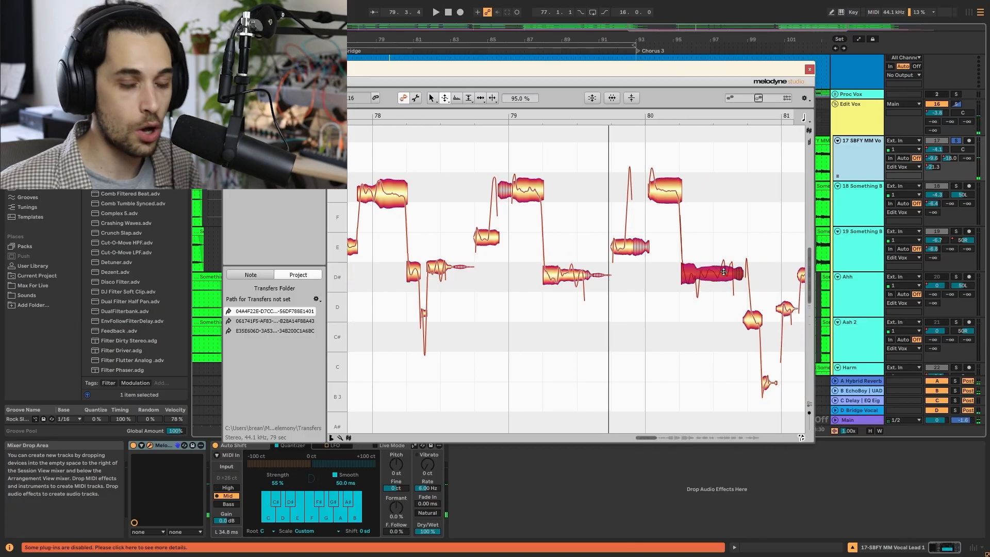
{"action": "left_click_drag", "start_coordinate": [723, 279], "coordinate": [723, 290]}
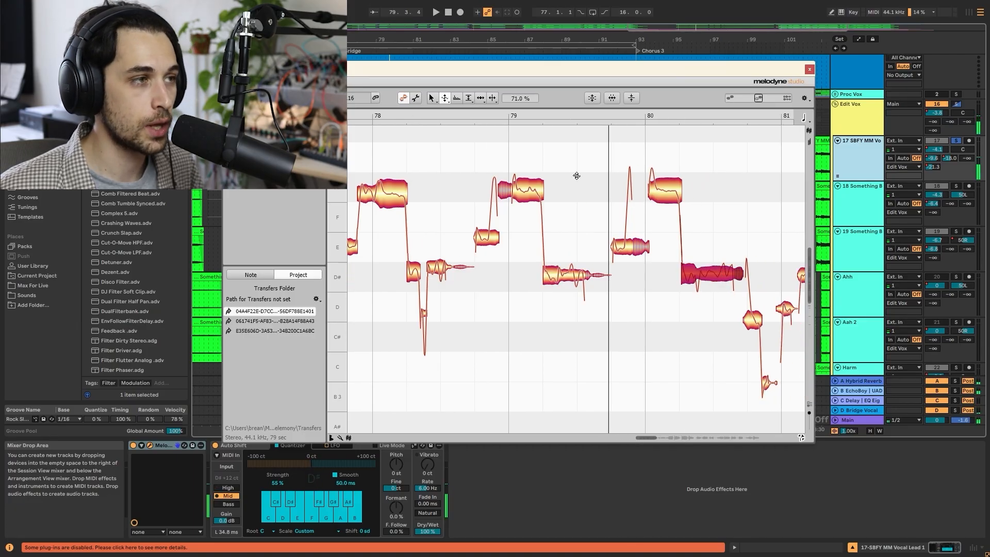
- Reduce pitch drift to 18% on the long D#4 after bar 80 and 9% on the D#4 after bar 79, and start playback
{"action": "left_click", "coordinate": [444, 98]}
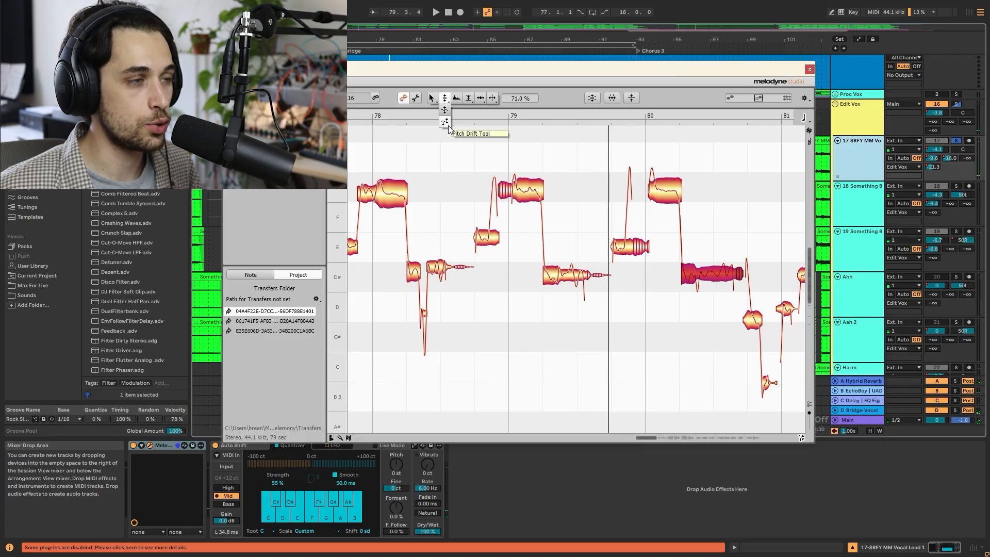
{"action": "left_click", "coordinate": [447, 124]}
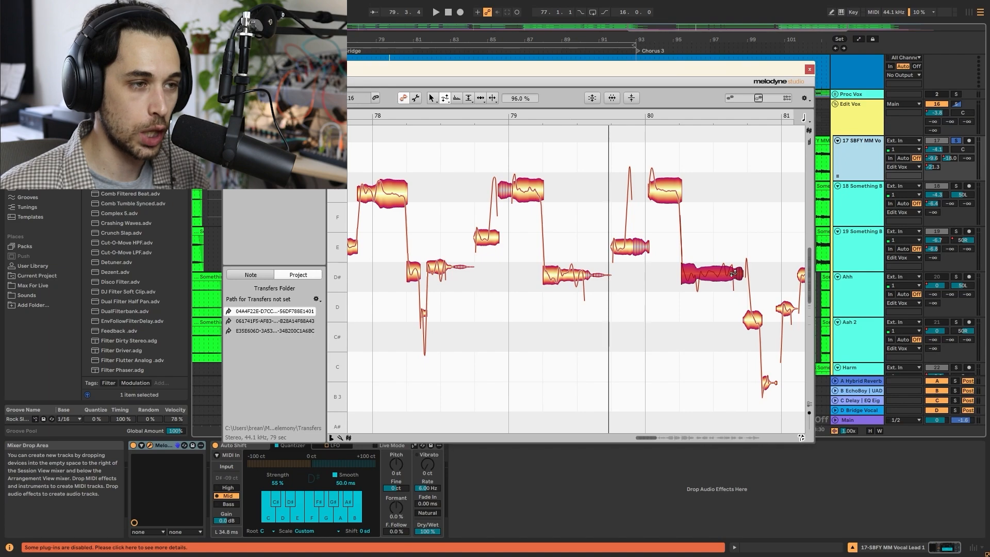
{"action": "left_click_drag", "start_coordinate": [728, 274], "coordinate": [729, 286]}
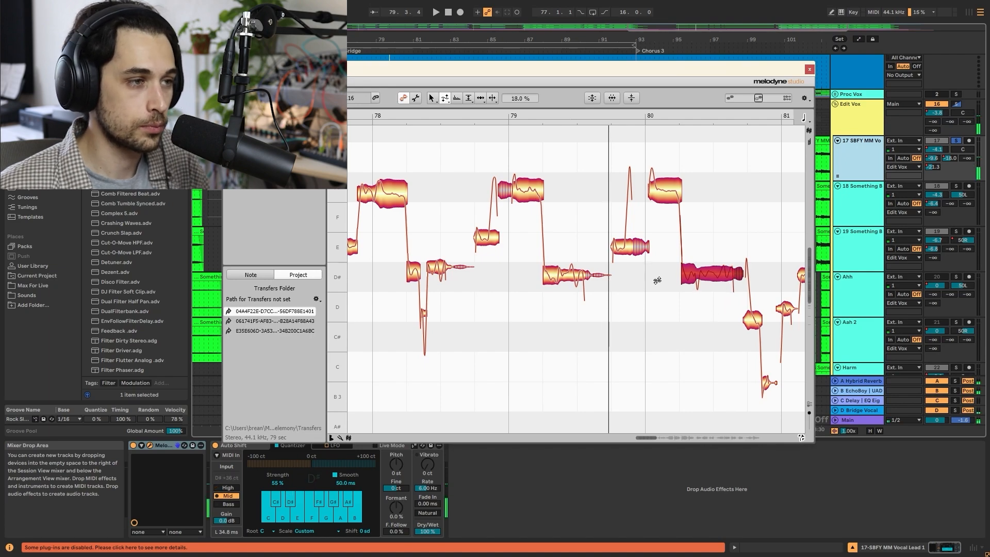
{"action": "left_click_drag", "start_coordinate": [575, 271], "coordinate": [575, 300]}
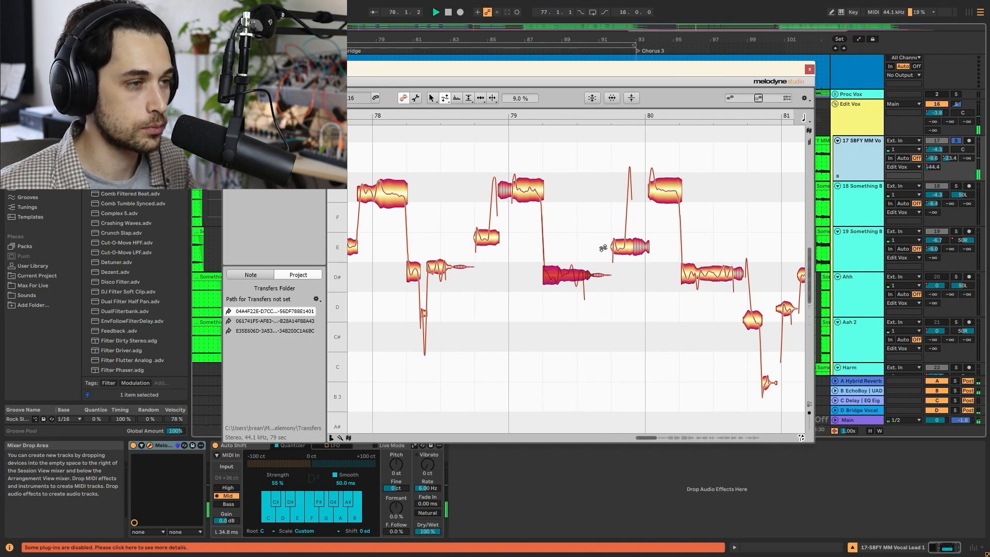
{"action": "key", "text": "space"}
- Snap the two D#4 notes after bar 78 to their pitch centres with the Pitch tool
{"action": "left_click", "coordinate": [446, 100]}
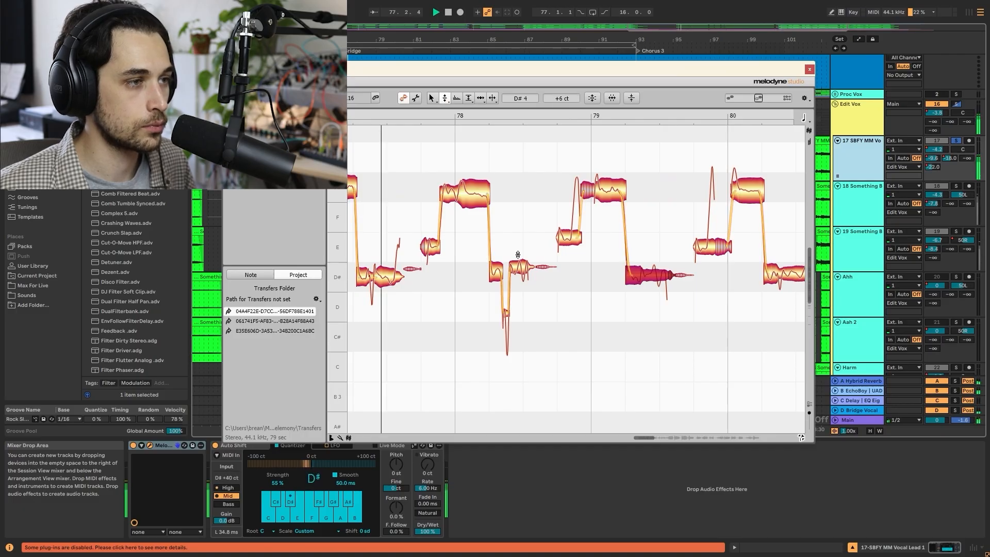
{"action": "double_click", "coordinate": [520, 268]}
{"action": "double_click", "coordinate": [498, 269]}
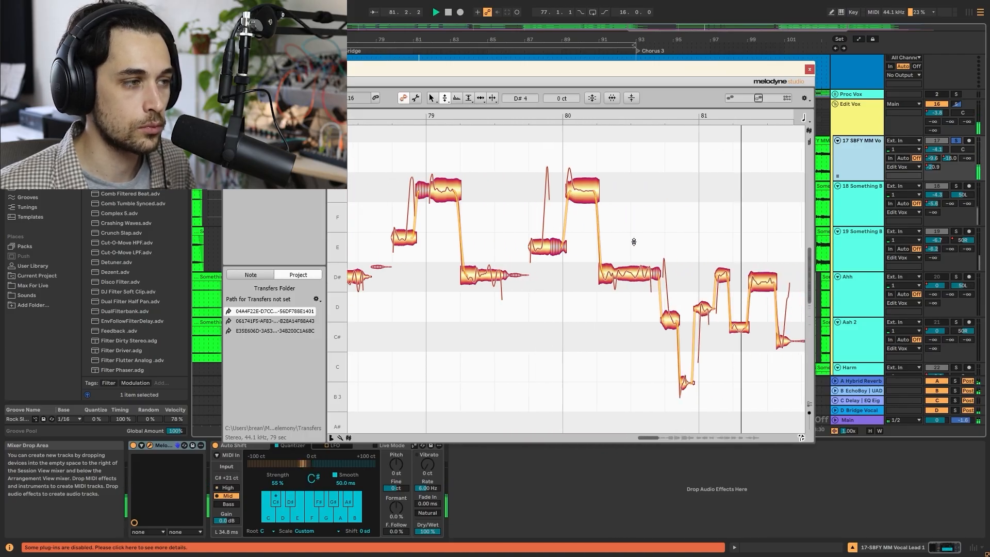
- Bring back the Melodyne editor for lead vocal track 17 and stop playback once the notes around bar 81 are heard
{"action": "scroll", "coordinate": [634, 242], "scroll_direction": "down", "scroll_amount": 1}
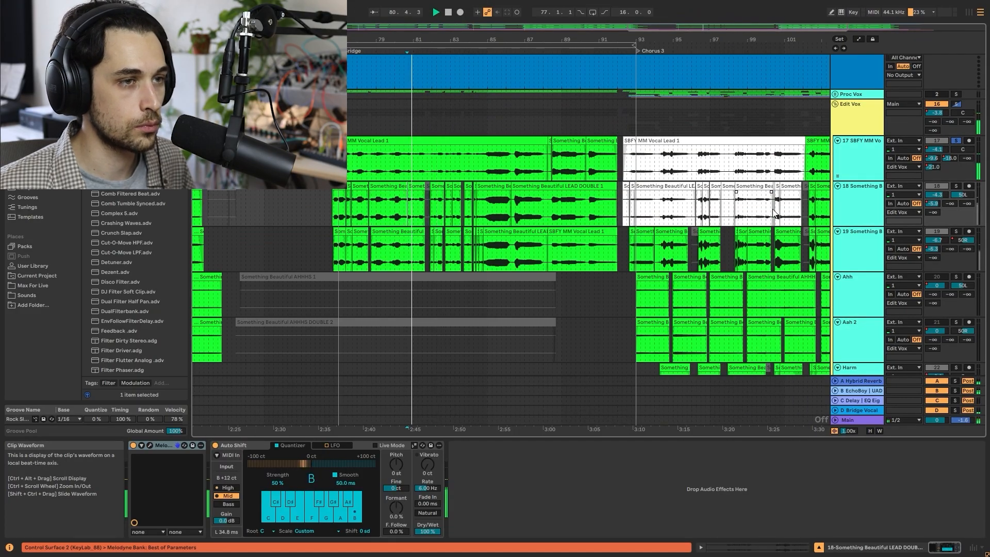
{"action": "left_click", "coordinate": [857, 167]}
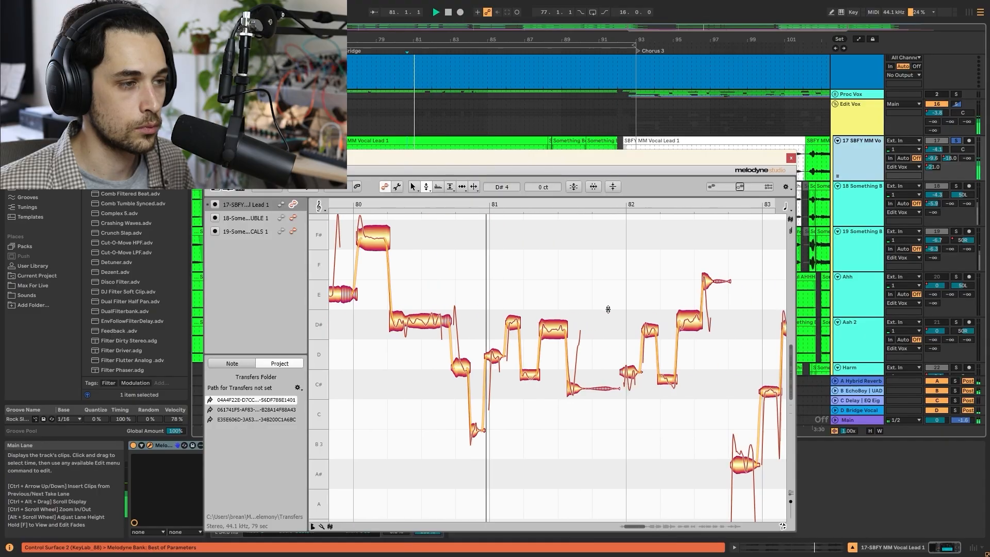
{"action": "key", "text": "space"}
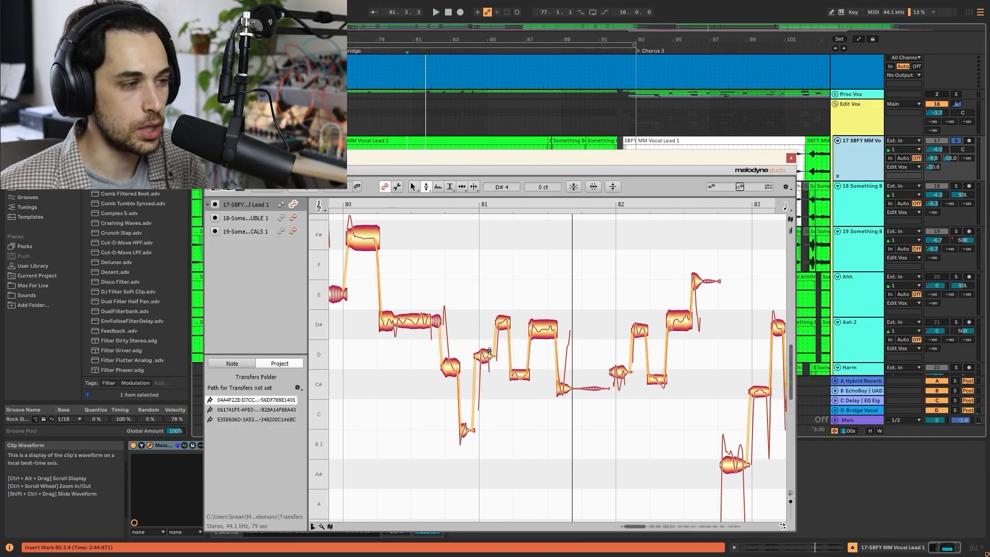
- Centre the low note before bar 81 on B3 and move the off-pitch notes around bar 81 to C#4
{"action": "scroll", "coordinate": [486, 361], "scroll_direction": "down", "scroll_amount": 1}
{"action": "left_click", "coordinate": [472, 395]}
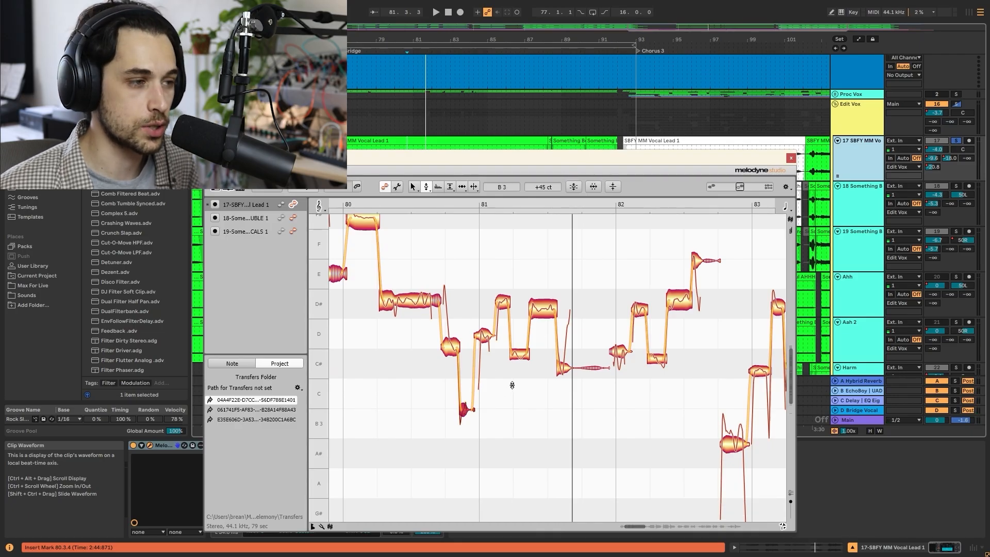
{"action": "left_click_drag", "start_coordinate": [462, 411], "coordinate": [463, 422]}
{"action": "left_click_drag", "start_coordinate": [451, 347], "coordinate": [519, 361]}
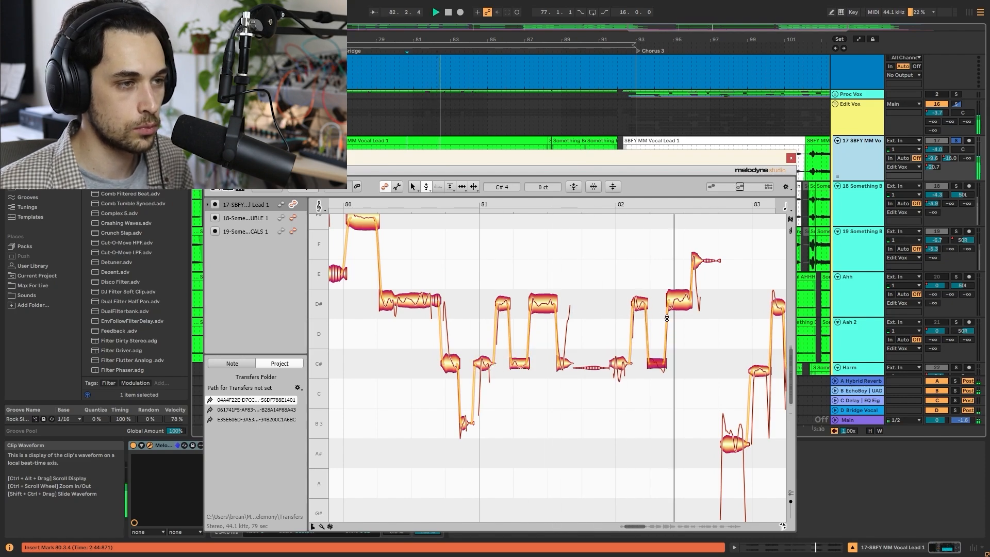
- Stop playback and lower the short high note at the end of the D#4 after bar 82 to E4
{"action": "left_click", "coordinate": [677, 304]}
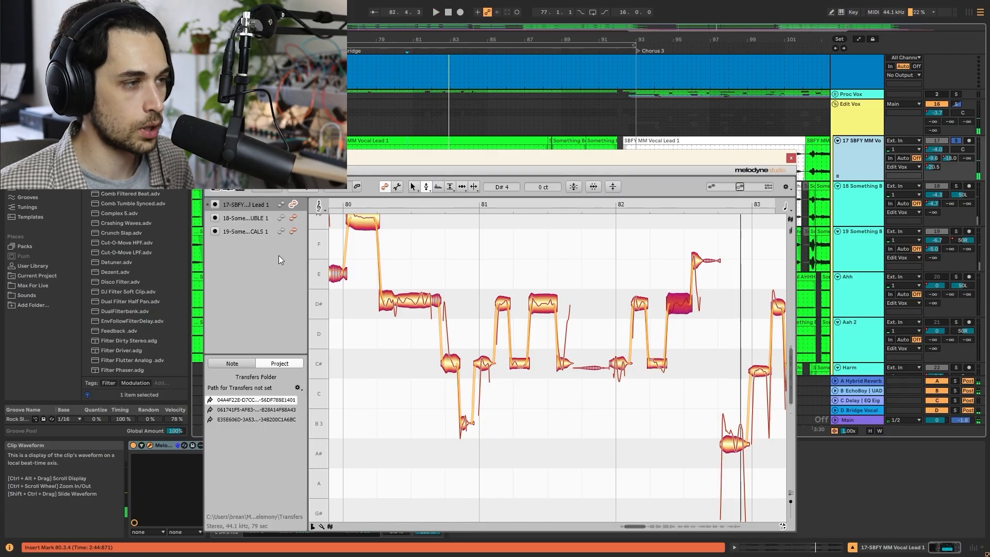
{"action": "left_click", "coordinate": [697, 260]}
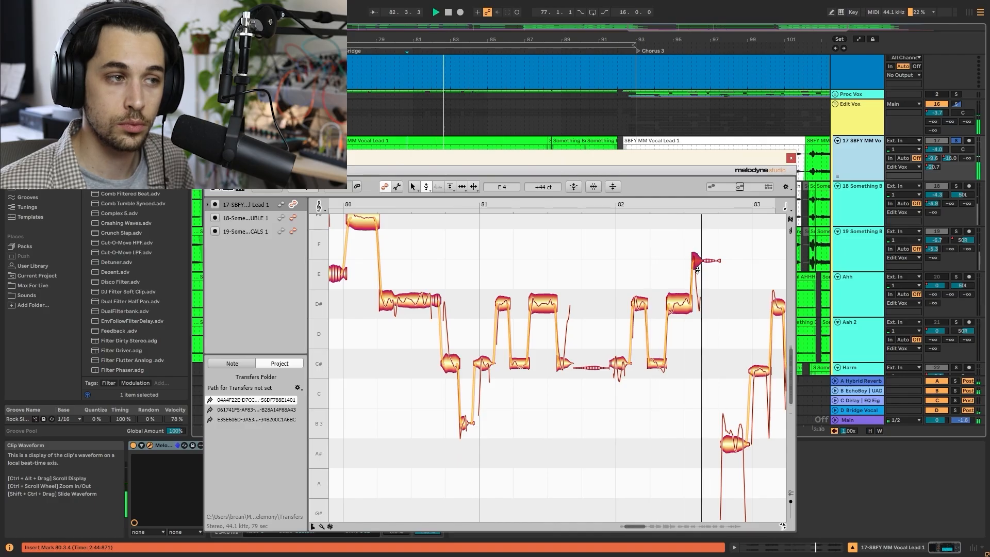
{"action": "key", "text": "space"}
{"action": "left_click_drag", "start_coordinate": [548, 200], "coordinate": [548, 217]}
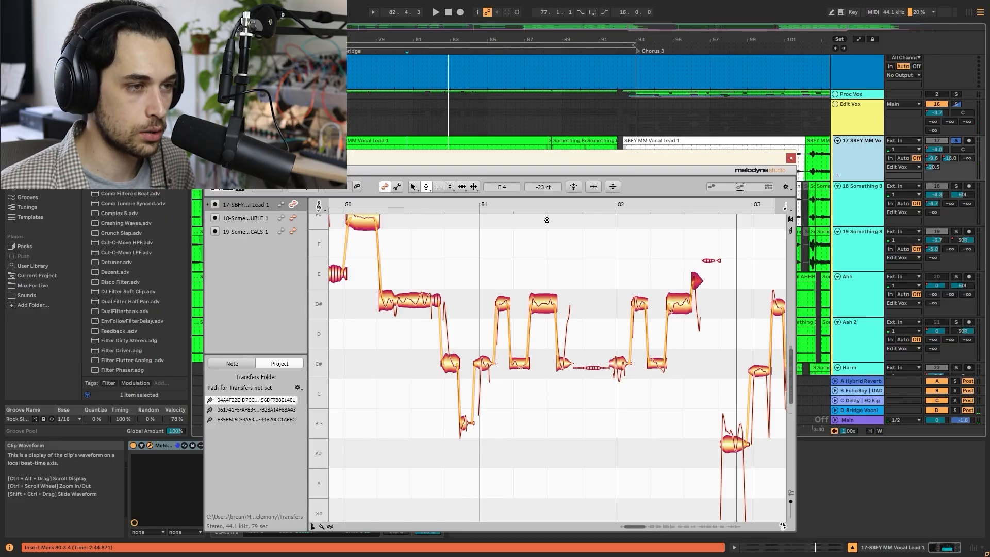
- Reduce pitch modulation to 58% on the short E4 note after bar 82 and 80% on the D#4 before it, checking by playback
{"action": "left_click", "coordinate": [426, 187]}
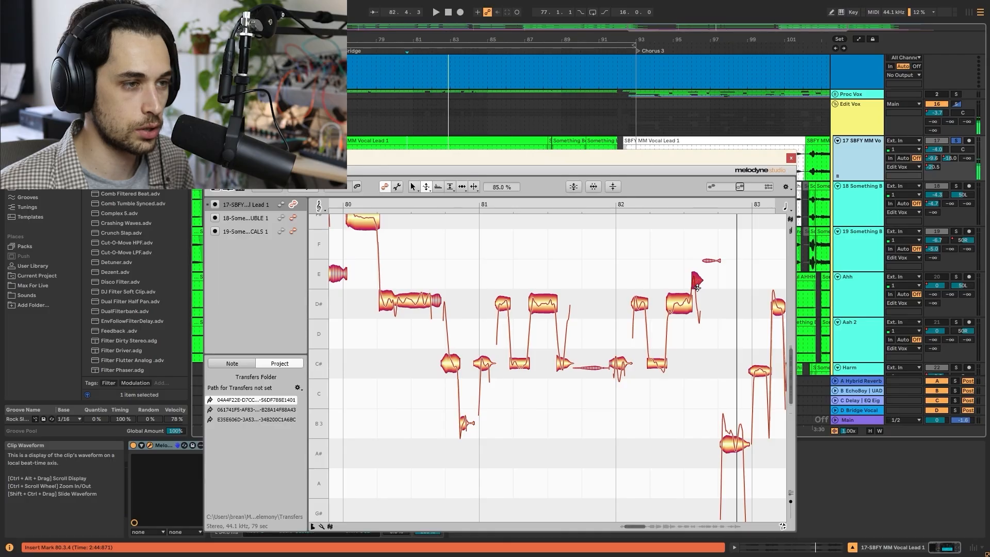
{"action": "key", "text": "space"}
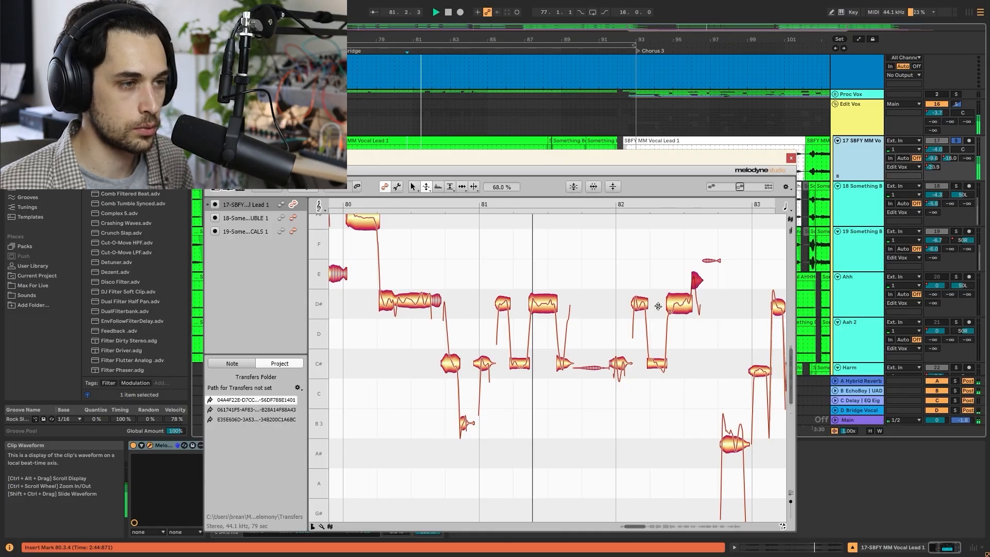
{"action": "left_click", "coordinate": [679, 305]}
{"action": "left_click_drag", "start_coordinate": [679, 305], "coordinate": [678, 265]}
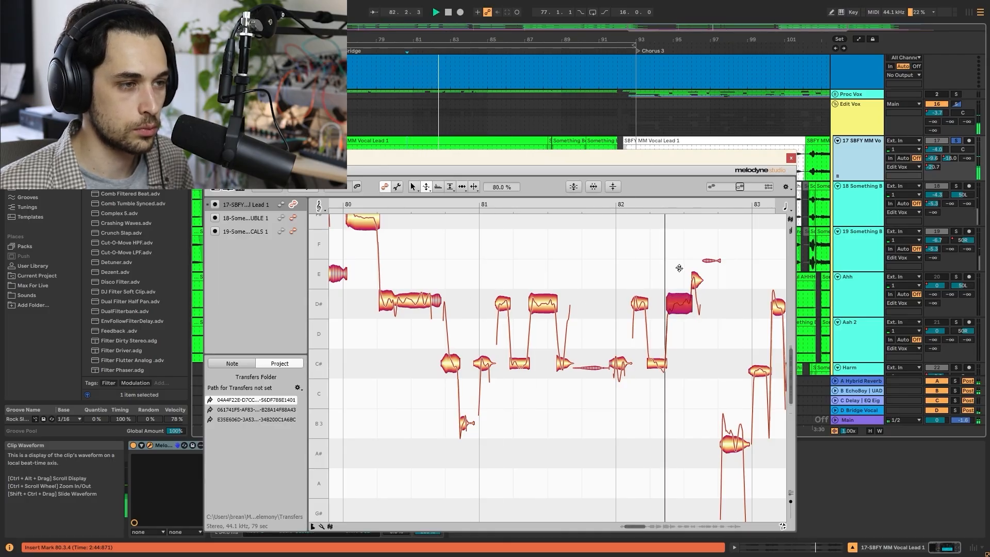
{"action": "key", "text": "space"}
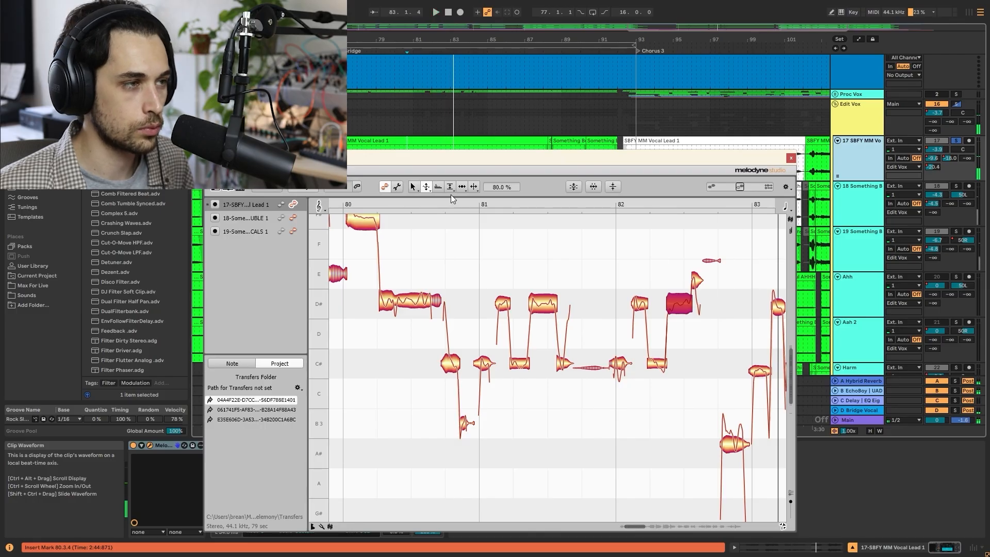
- Move the short E4 note after bar 82 to D#4 and centre the low note before bar 83 on A#3, playing the phrase back
{"action": "left_click", "coordinate": [427, 188]}
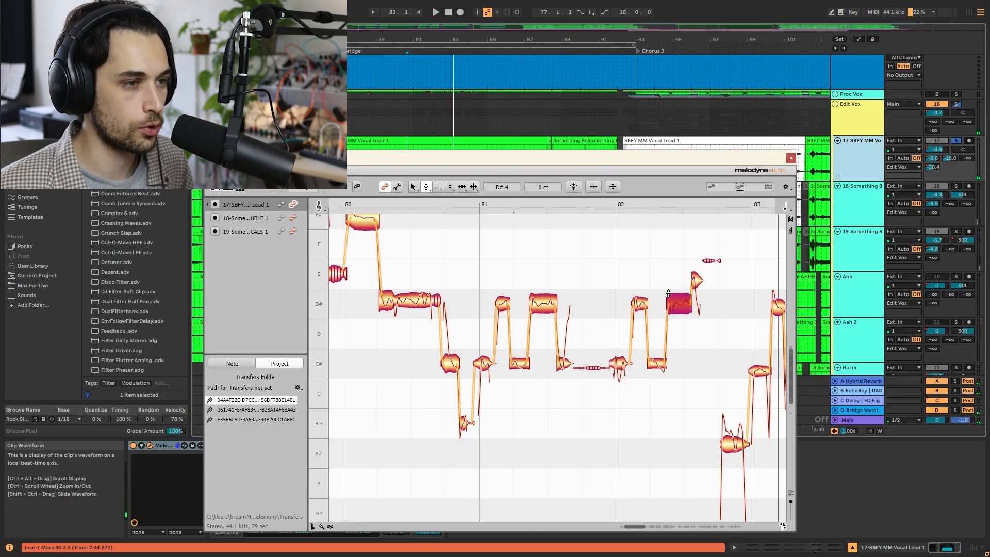
{"action": "left_click", "coordinate": [698, 280]}
{"action": "key", "text": "space"}
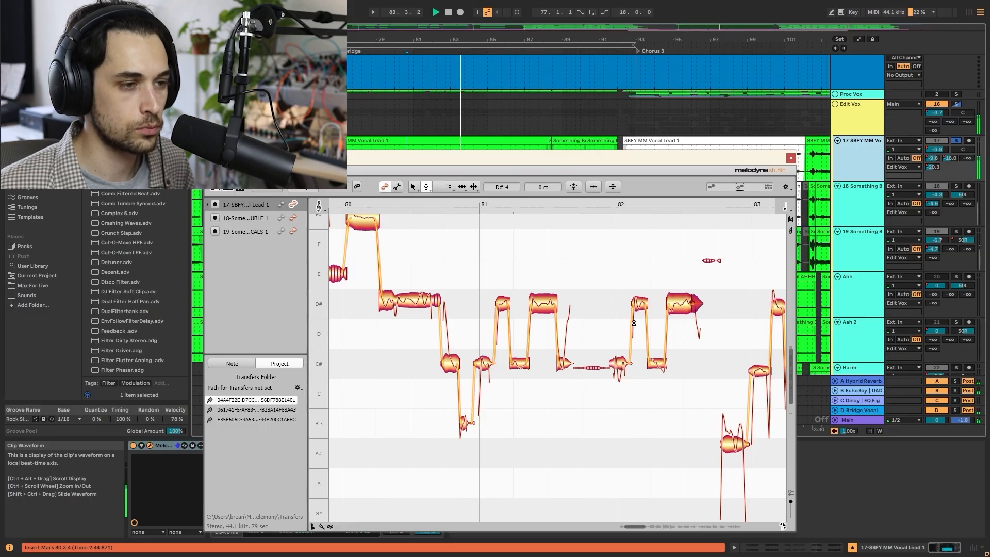
{"action": "key", "text": "space"}
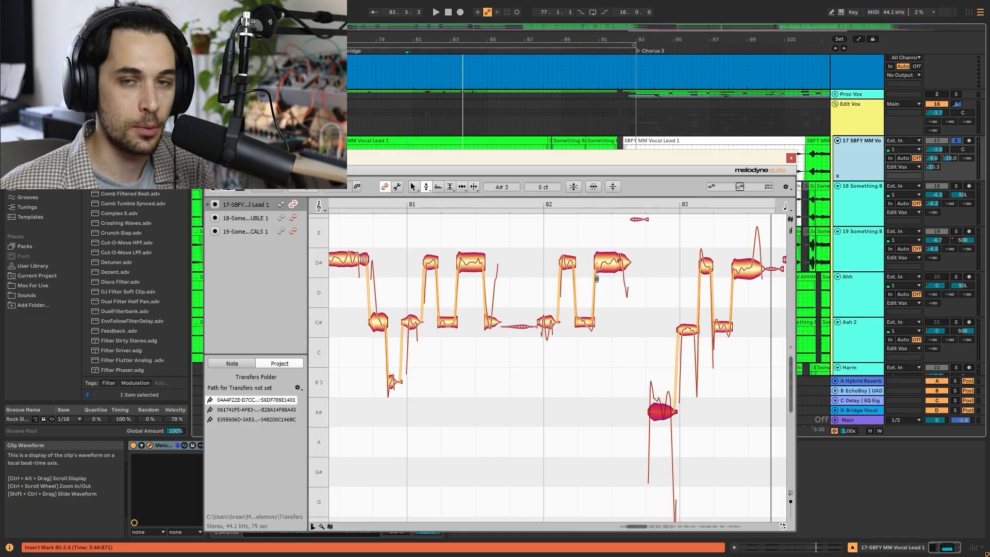
{"action": "scroll", "coordinate": [664, 355], "scroll_direction": "down", "scroll_amount": 3}
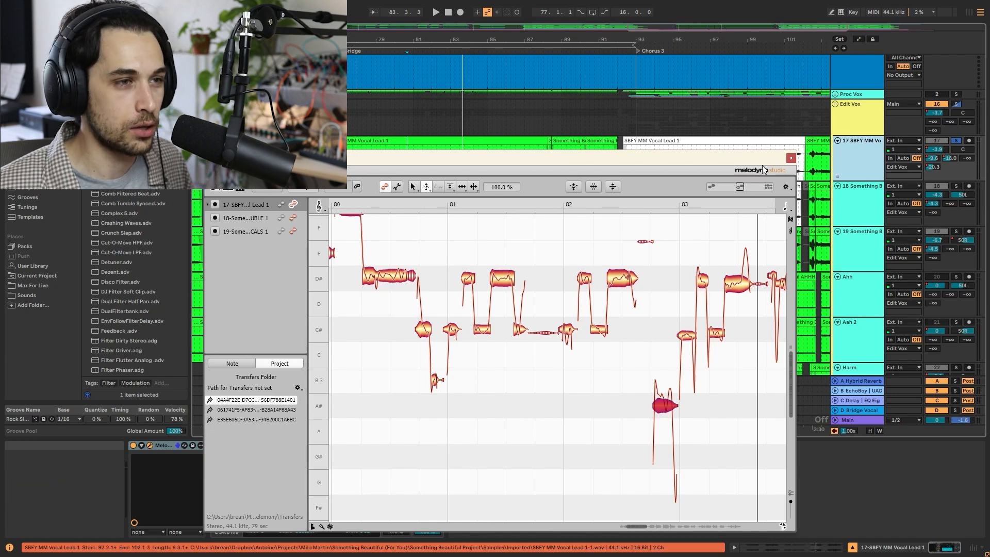
- Close the Melodyne editor and listen to the lead vocals through the start of Chorus 3
{"action": "left_click", "coordinate": [791, 157]}
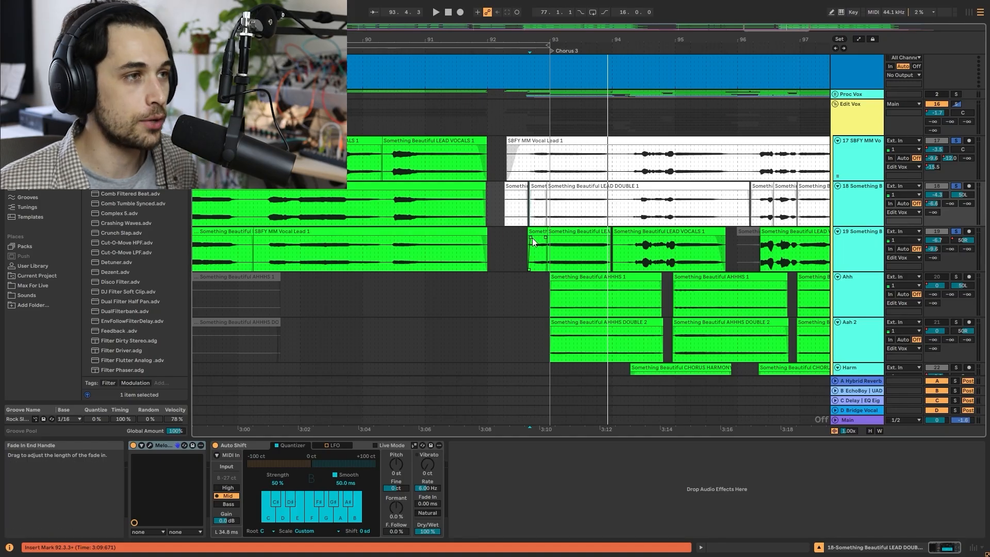
{"action": "scroll", "coordinate": [532, 237], "scroll_direction": "right", "scroll_amount": 5}
{"action": "scroll", "coordinate": [532, 237], "scroll_direction": "right", "scroll_amount": 2}
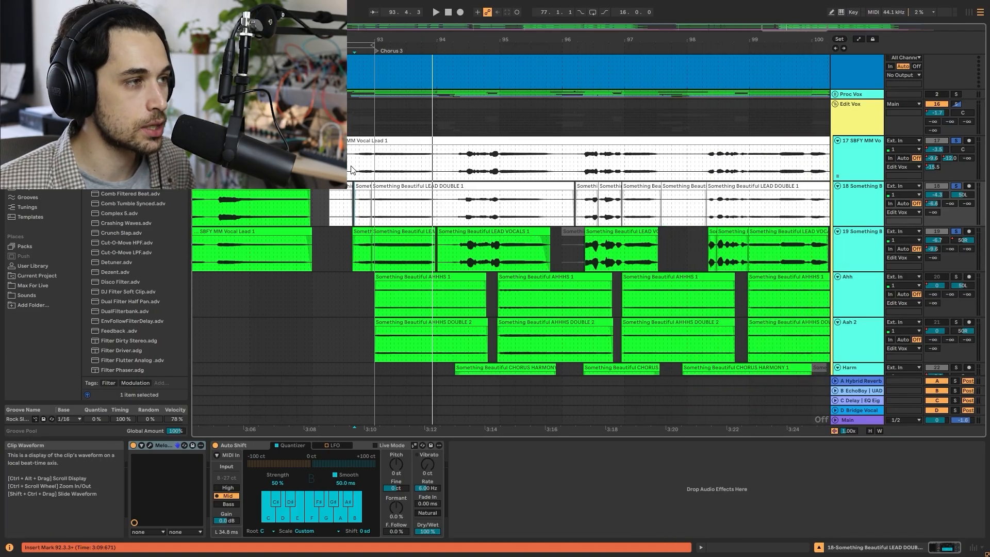
{"action": "key", "text": "space"}
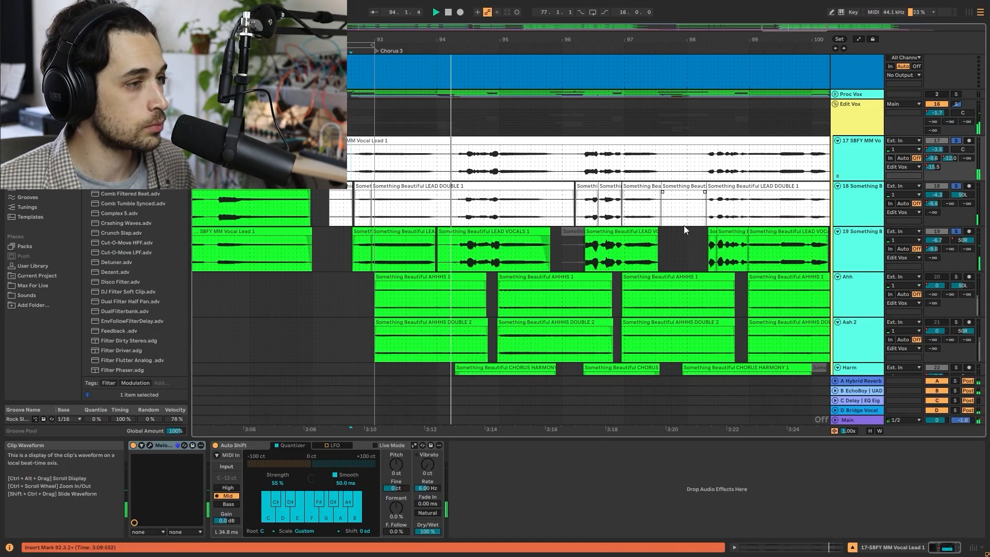
{"action": "left_click", "coordinate": [534, 216]}
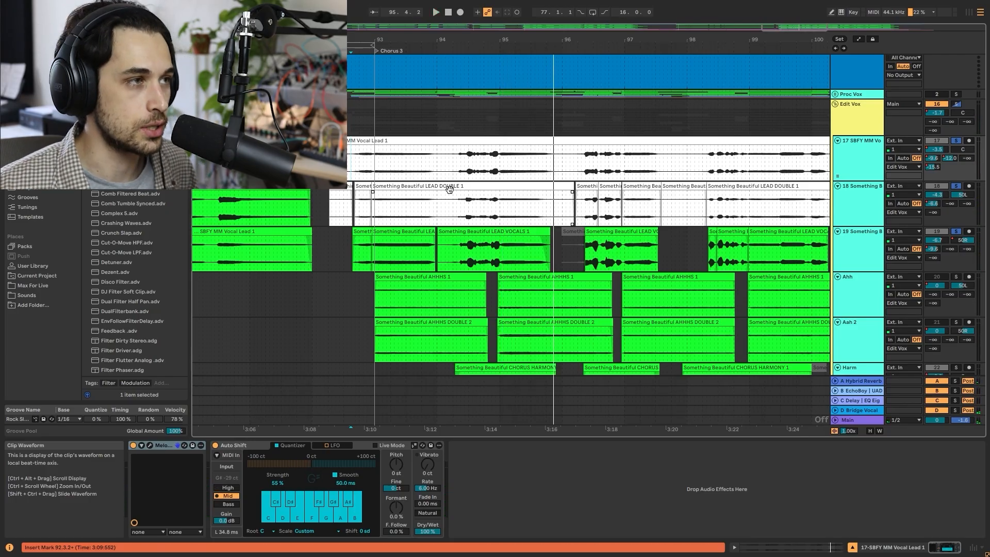
- Audition the vocals in short passages, starting just before Chorus 3 and again from within bar 94
{"action": "left_click_drag", "start_coordinate": [775, 27], "coordinate": [787, 55]}
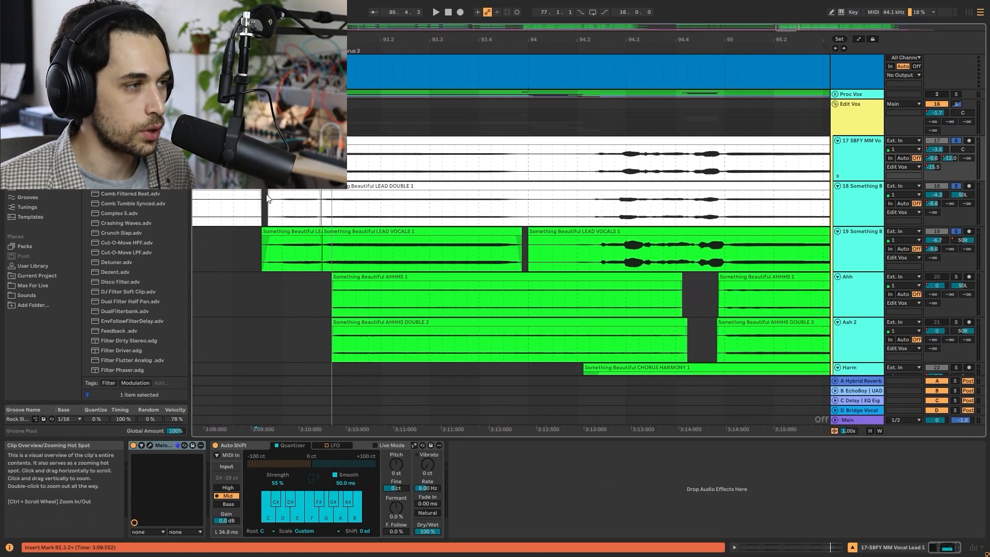
{"action": "left_click", "coordinate": [276, 215]}
{"action": "key", "text": "space"}
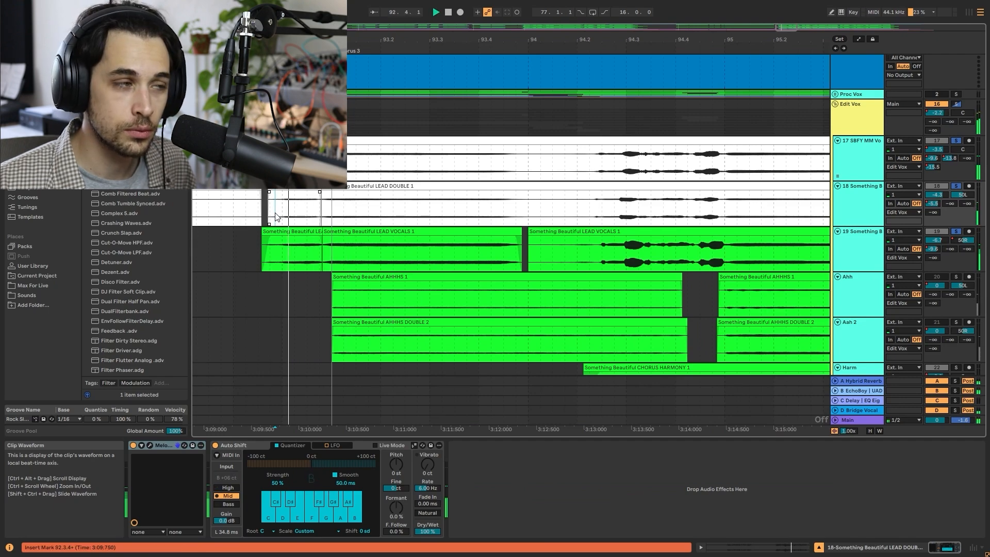
{"action": "key", "text": "space"}
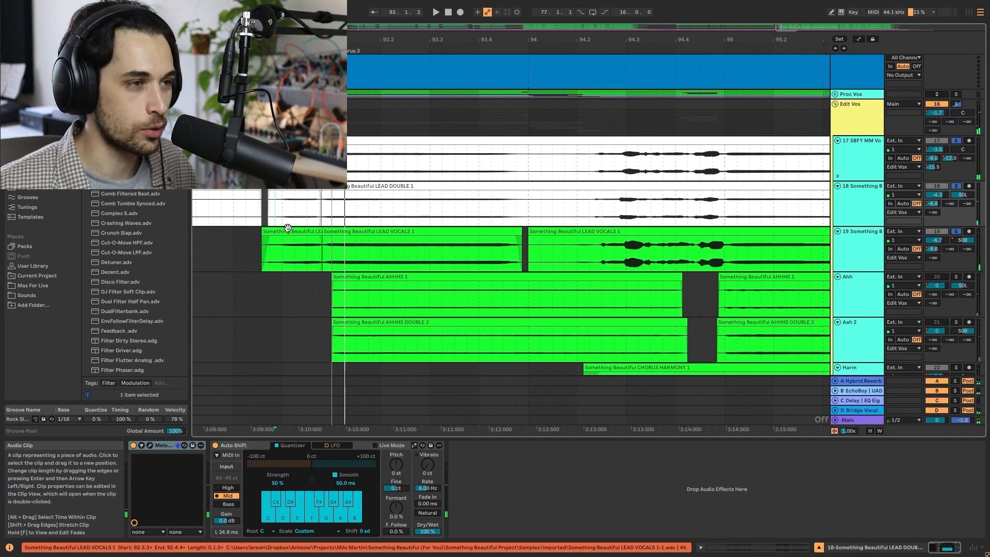
{"action": "scroll", "coordinate": [516, 227], "scroll_direction": "right", "scroll_amount": 5}
{"action": "left_click", "coordinate": [485, 215]}
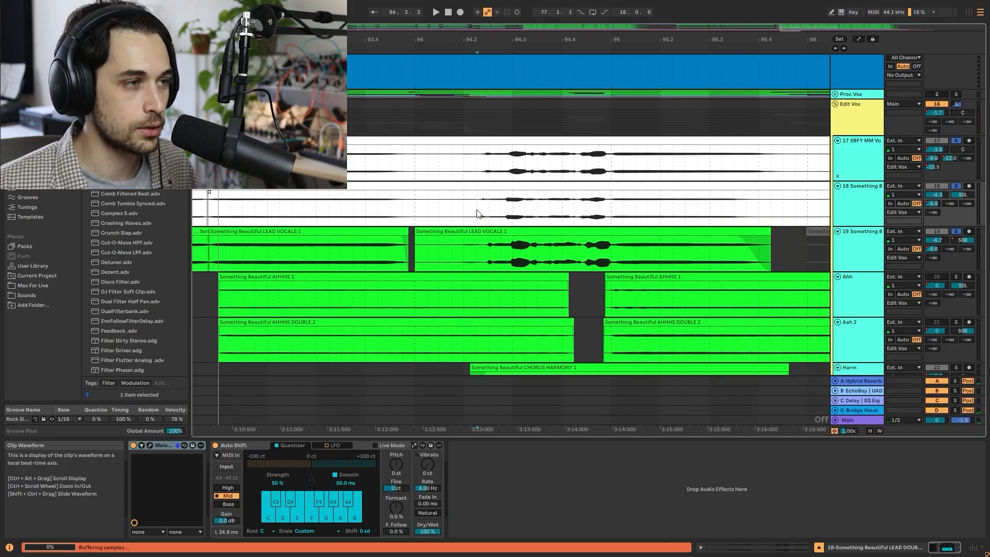
{"action": "key", "text": "space"}
{"action": "scroll", "coordinate": [485, 215], "scroll_direction": "right", "scroll_amount": 8}
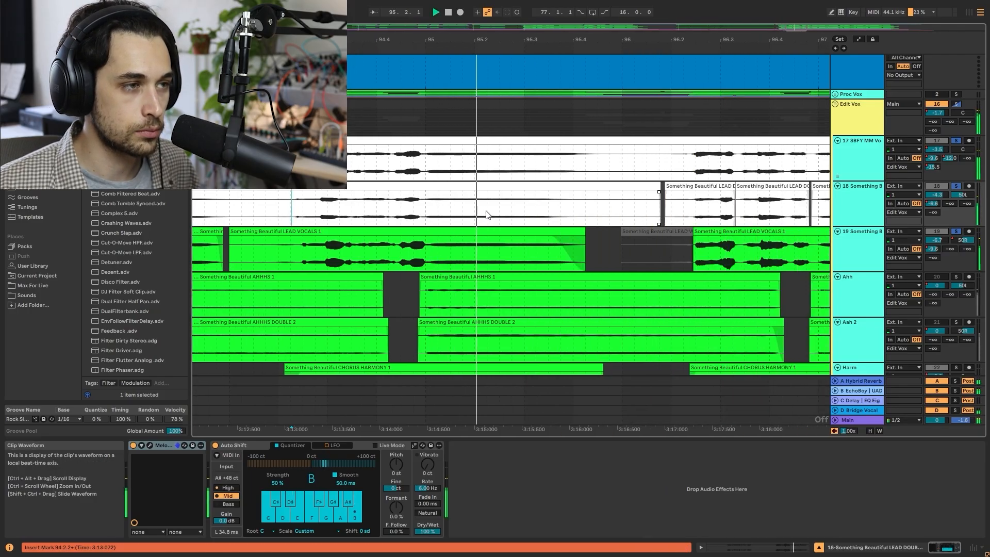
{"action": "left_click", "coordinate": [393, 217]}
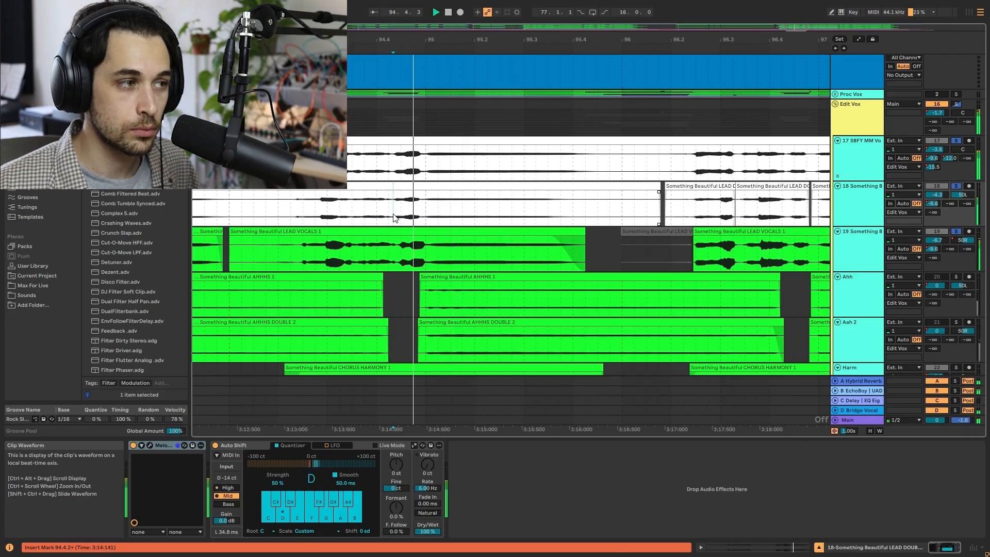
{"action": "key", "text": "space"}
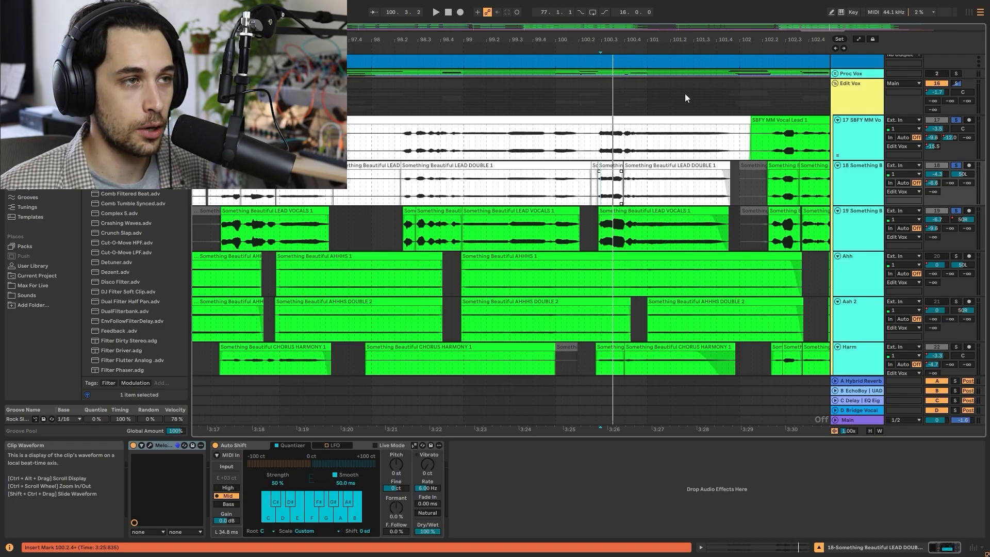
- Reopen the Melodyne editor on lead vocal track 17 with the track 18 lead double's notes shown behind it as reference
{"action": "left_click_drag", "start_coordinate": [816, 27], "coordinate": [784, 11]}
{"action": "left_click", "coordinate": [875, 144]}
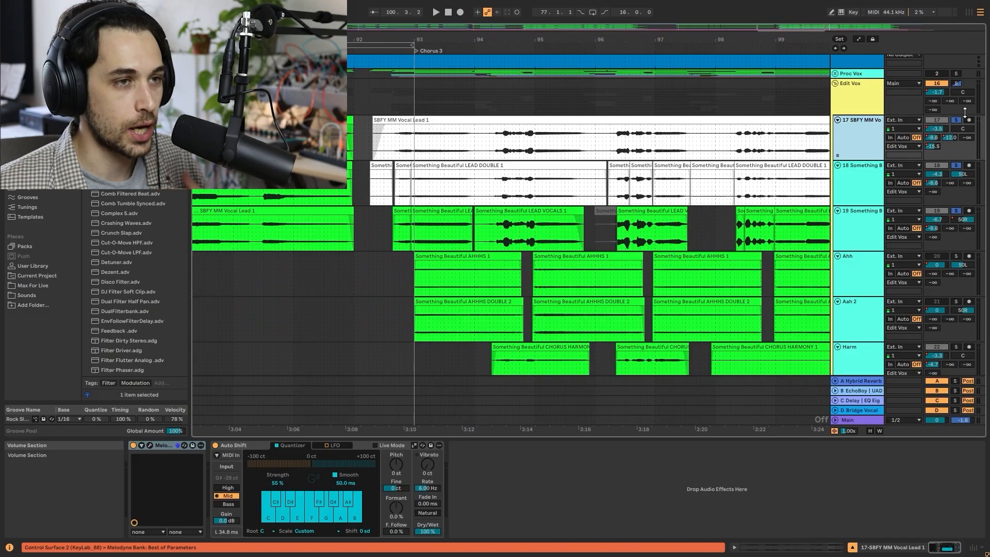
{"action": "left_click", "coordinate": [150, 445]}
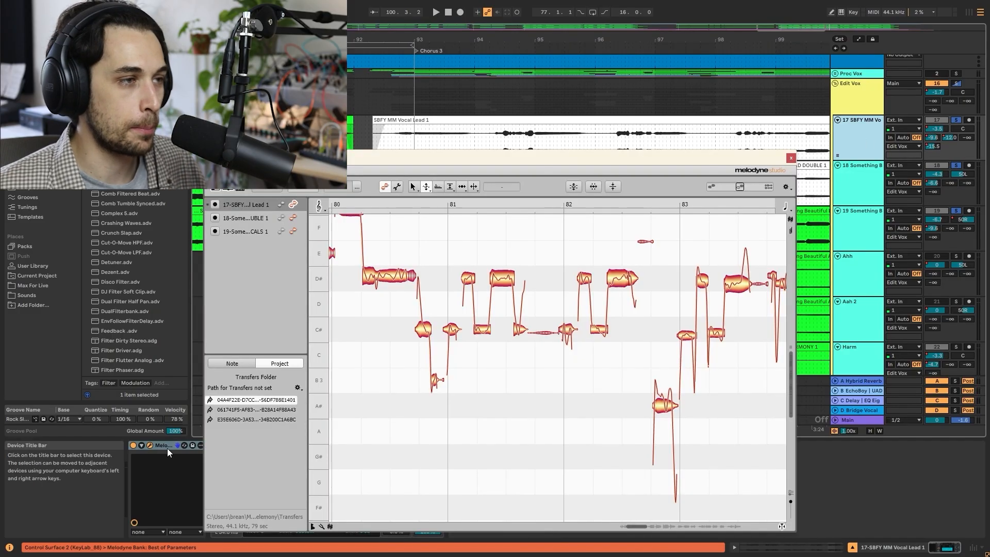
{"action": "left_click_drag", "start_coordinate": [396, 155], "coordinate": [422, 67]}
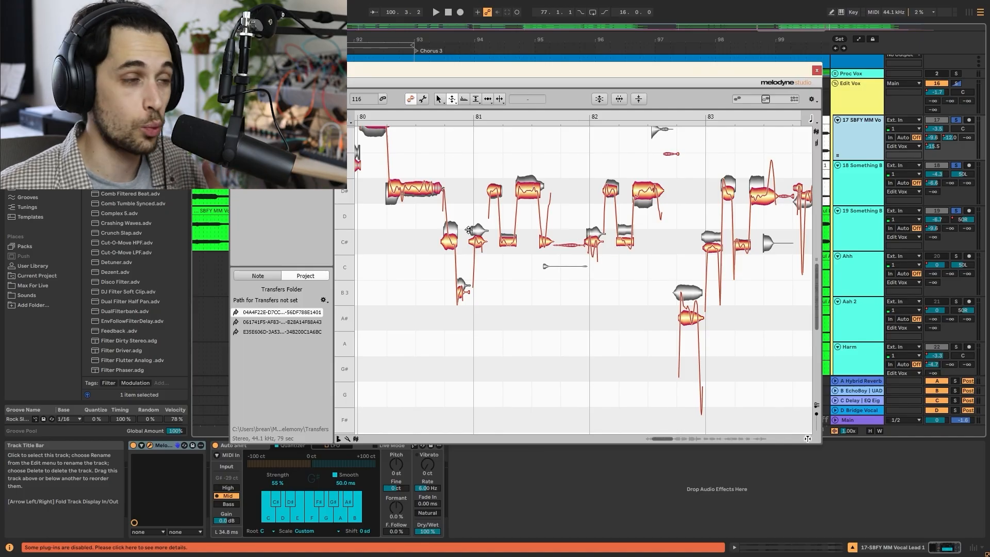
{"action": "scroll", "coordinate": [443, 247], "scroll_direction": "up", "scroll_amount": 2}
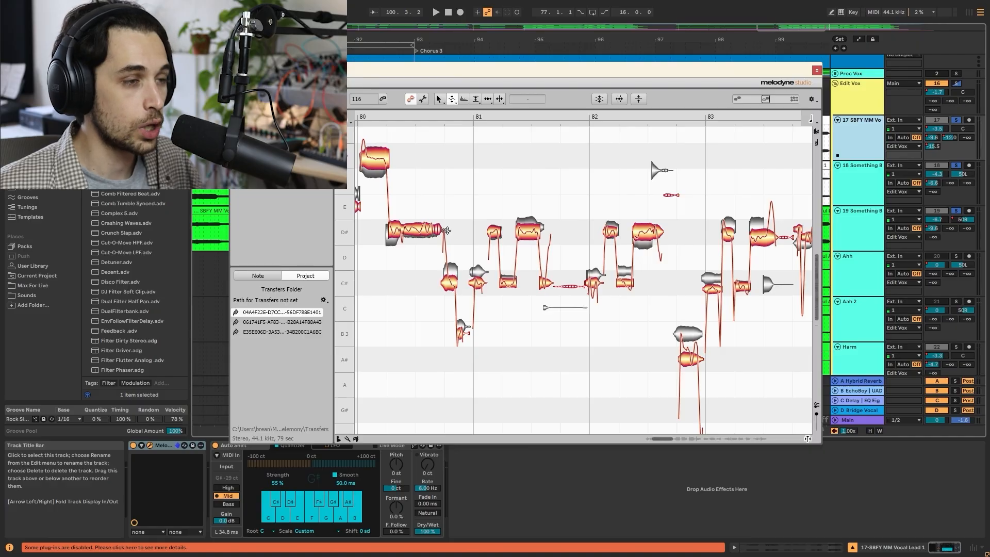
{"action": "left_click_drag", "start_coordinate": [511, 77], "coordinate": [507, 311]}
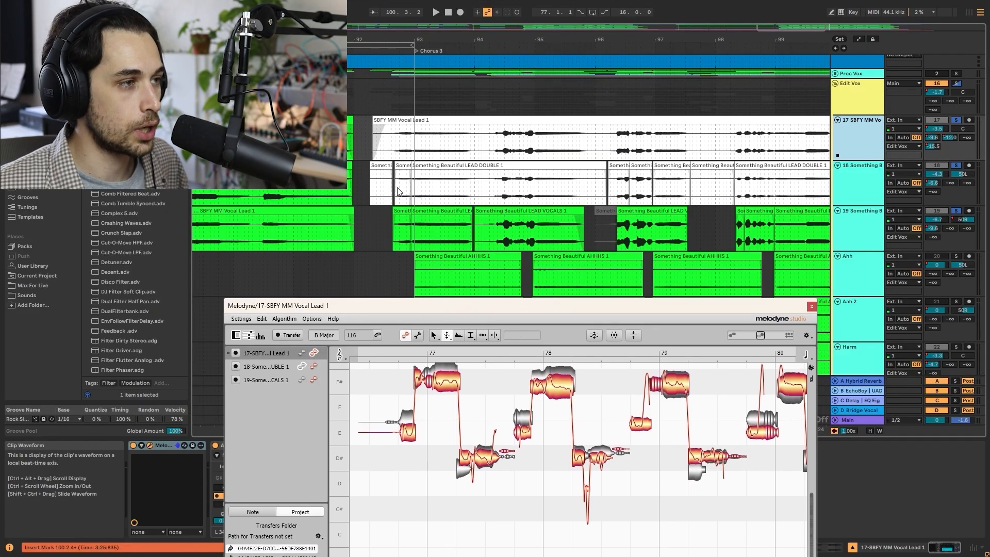
- Play the vocals from just before Chorus 3 and bring the notes around bar 93 into view in the Melodyne editor
{"action": "left_click", "coordinate": [397, 190]}
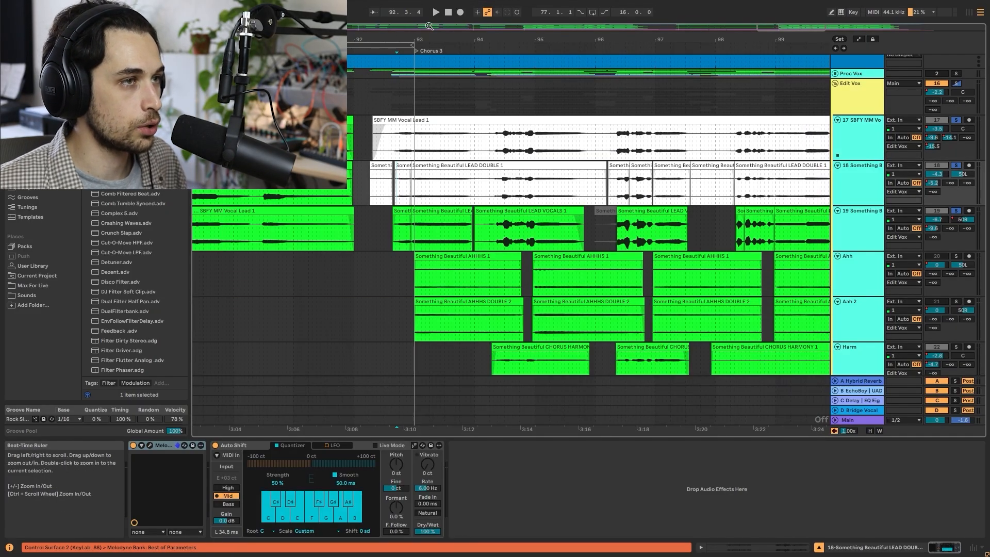
{"action": "left_click_drag", "start_coordinate": [351, 25], "coordinate": [351, 62]}
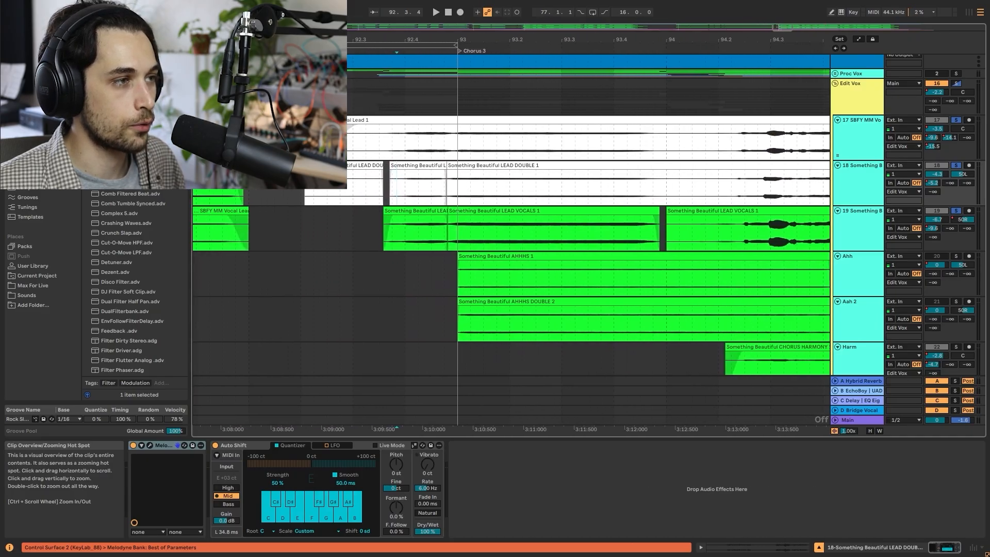
{"action": "scroll", "coordinate": [372, 183], "scroll_direction": "up", "scroll_amount": 2}
{"action": "left_click", "coordinate": [372, 183]}
{"action": "key", "text": "space"}
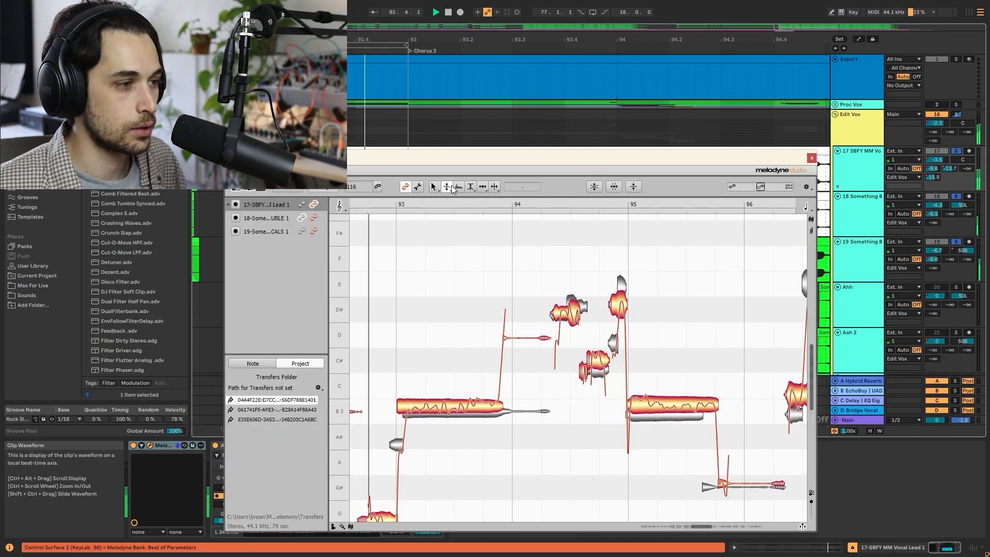
{"action": "key", "text": "space"}
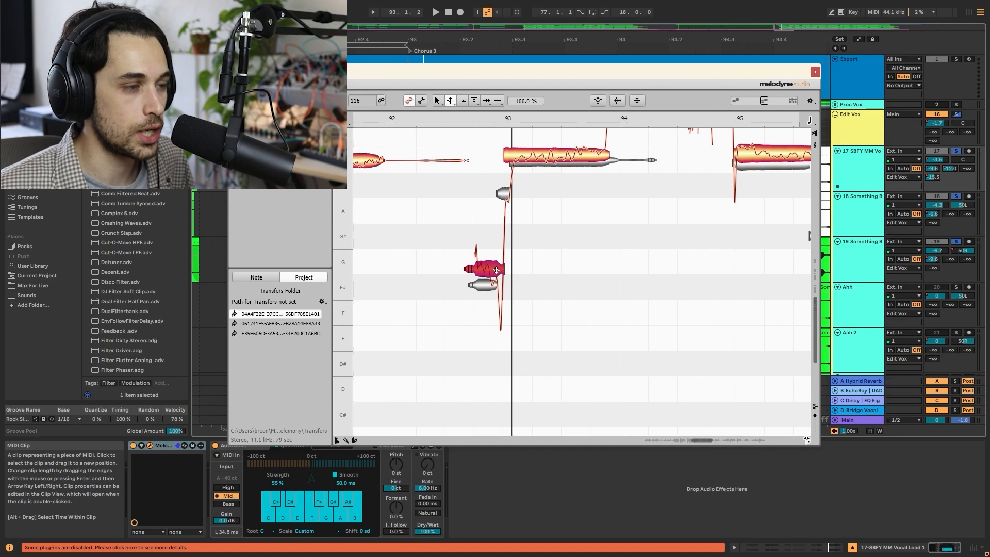
- Lower the G3 note just before bar 93 to F#3, reduce its pitch modulation to 49%, and play it back
{"action": "left_click", "coordinate": [452, 102]}
{"action": "scroll", "coordinate": [496, 200], "scroll_direction": "up", "scroll_amount": 1}
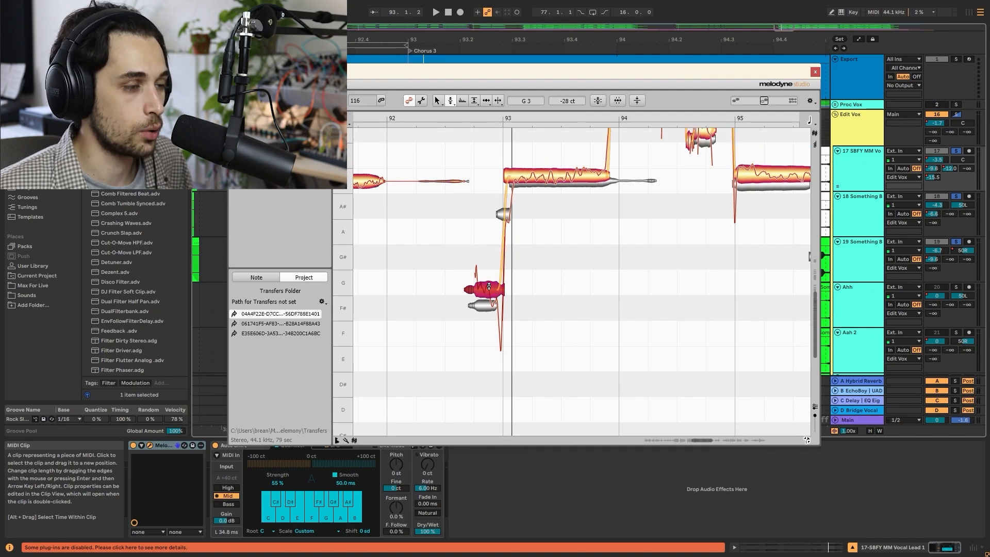
{"action": "left_click_drag", "start_coordinate": [489, 287], "coordinate": [489, 312]}
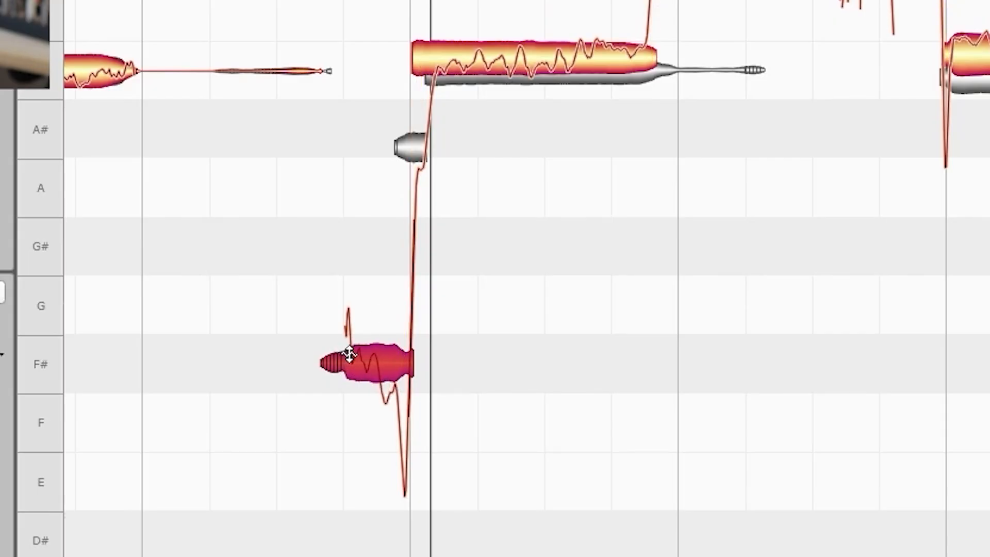
{"action": "left_click_drag", "start_coordinate": [398, 364], "coordinate": [398, 402]}
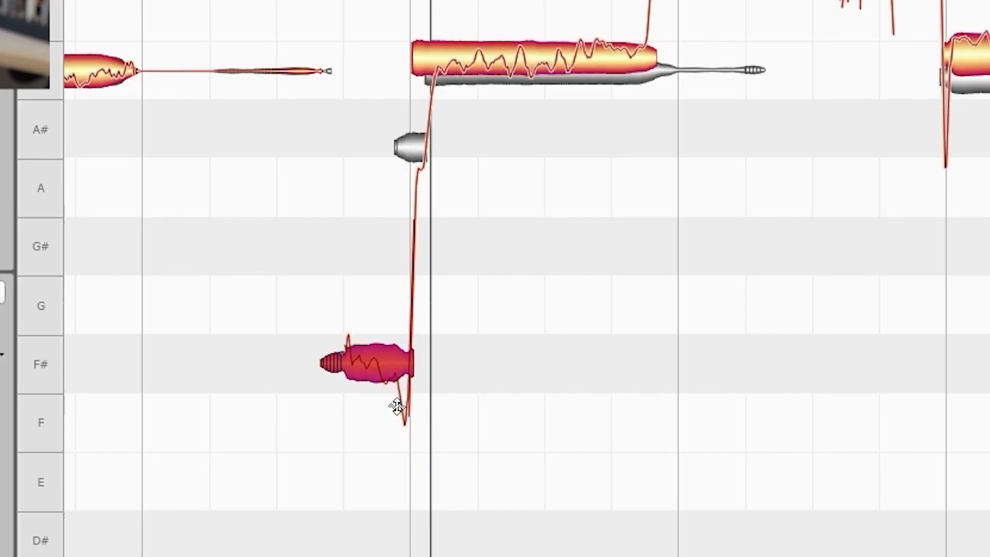
{"action": "key", "text": "space"}
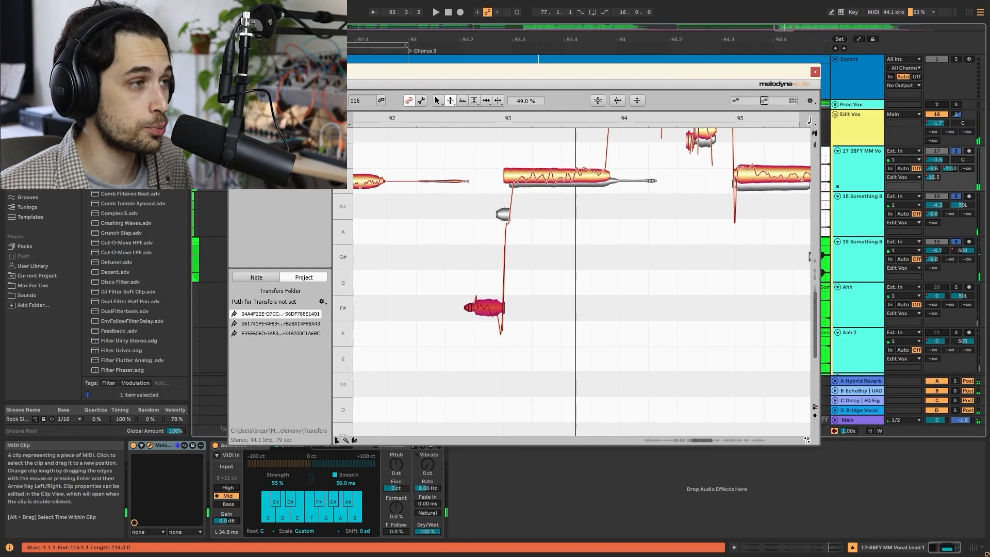
- Reduce the pitch modulation of the lead double's F#3 note just before bar 93 and play it back
{"action": "left_click", "coordinate": [317, 160]}
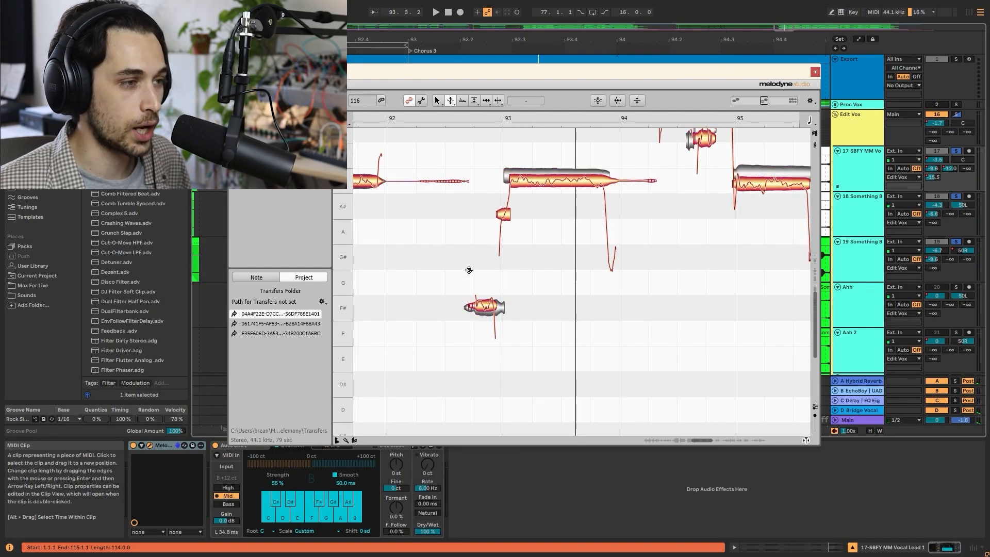
{"action": "left_click", "coordinate": [450, 101]}
{"action": "double_click", "coordinate": [481, 304]}
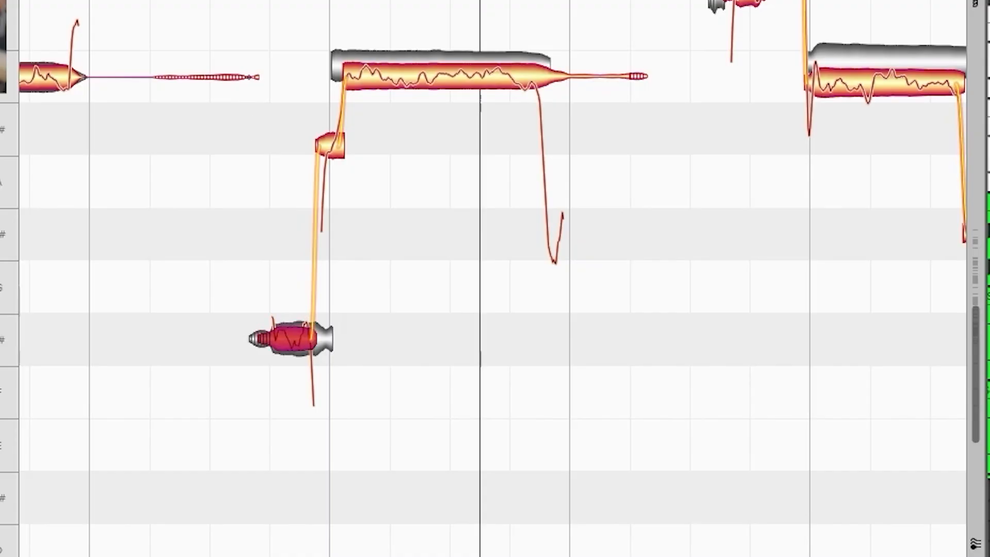
{"action": "key", "text": "F2"}
{"action": "left_click_drag", "start_coordinate": [298, 346], "coordinate": [305, 354]}
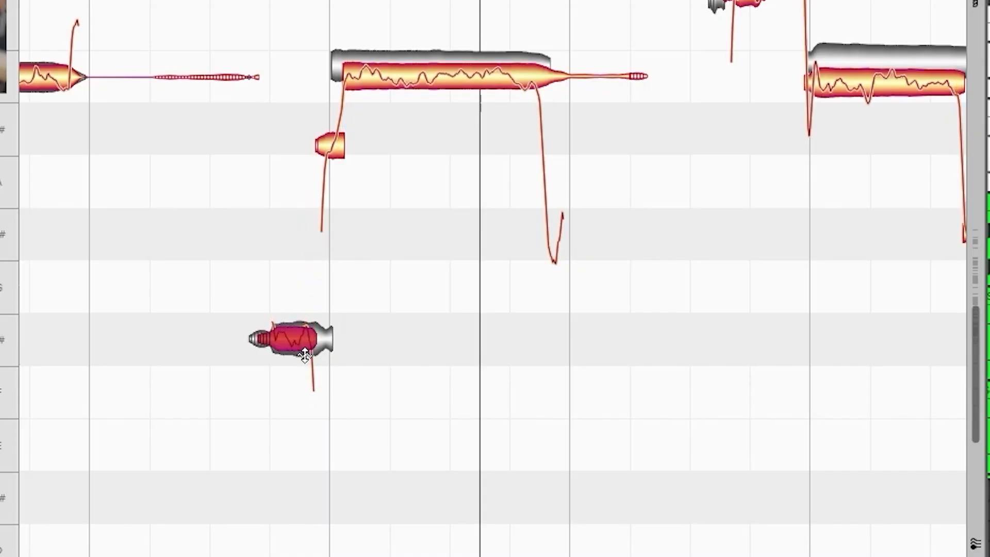
{"action": "key", "text": "space"}
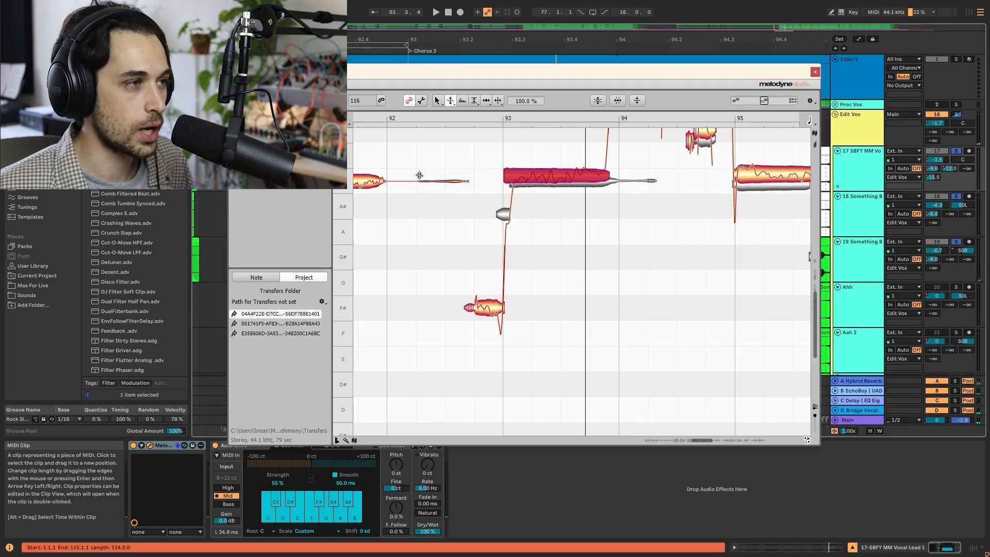
- Try raising the lead double's short note at bar 93 to A#3 with a +45 cent offset and play it back
{"action": "left_click", "coordinate": [507, 216]}
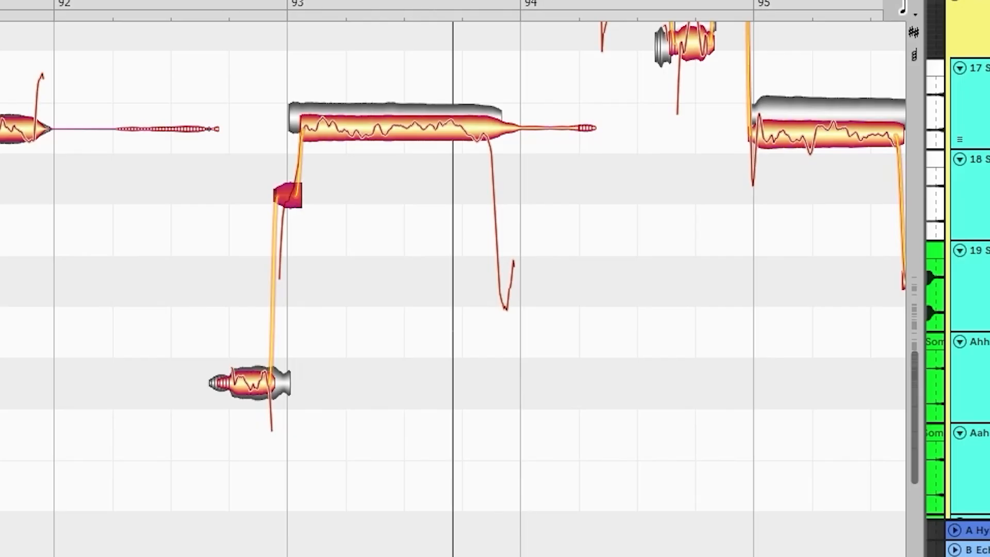
{"action": "left_click_drag", "start_coordinate": [289, 195], "coordinate": [289, 160]}
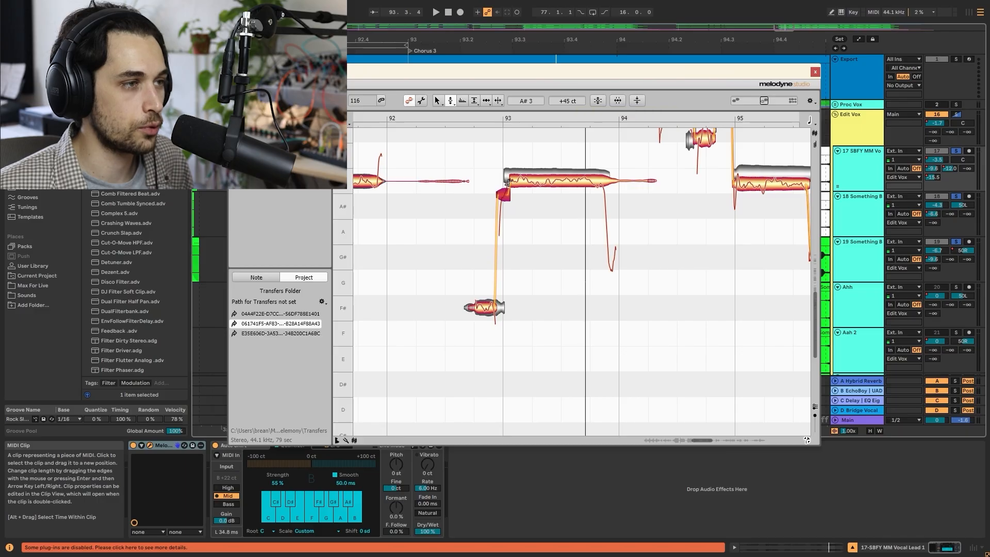
{"action": "left_click", "coordinate": [330, 129]}
{"action": "key", "text": "space"}
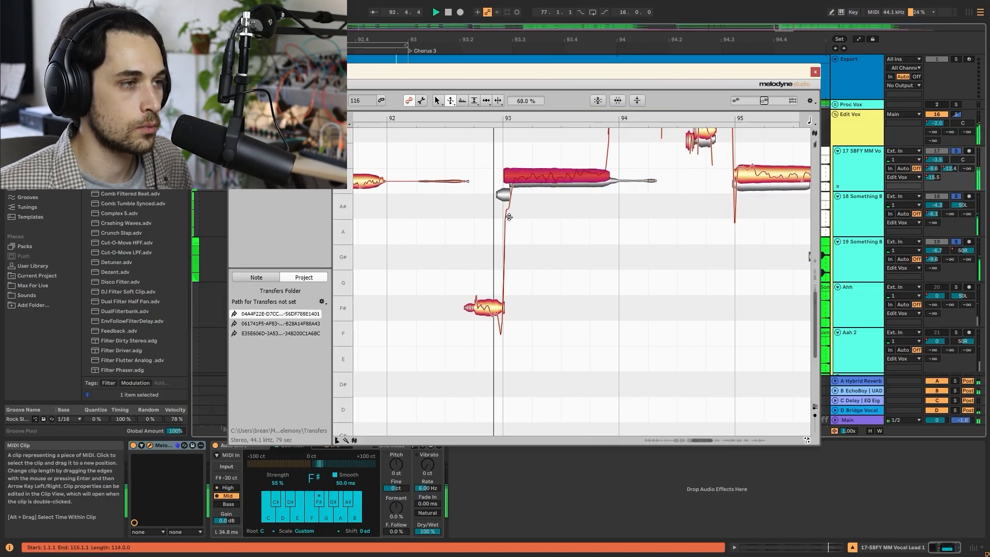
- Separate the slide-in from the lead vocal's long note at bar 93 and center both vocals' notes there on A#3 and B3
{"action": "left_click", "coordinate": [498, 101]}
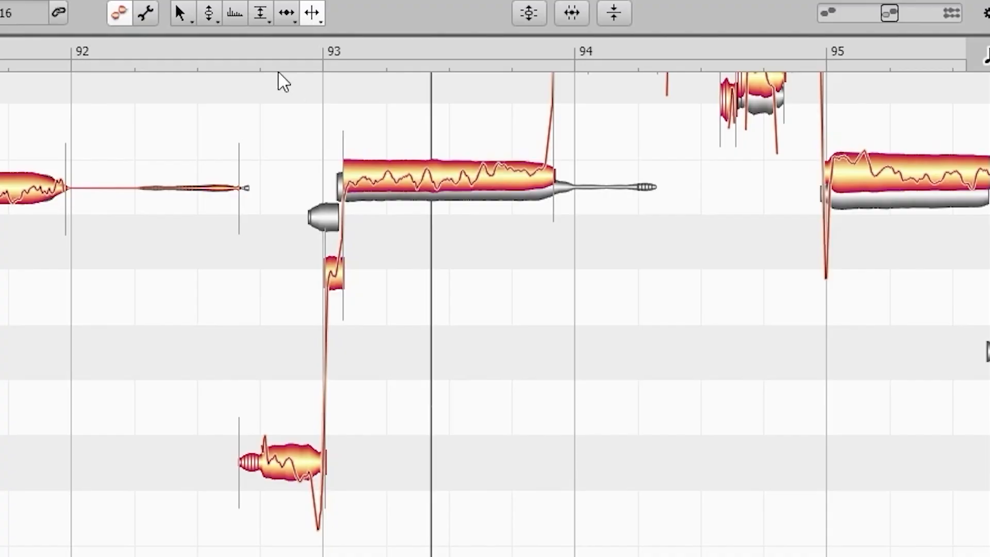
{"action": "left_click", "coordinate": [205, 18]}
{"action": "double_click", "coordinate": [420, 176]}
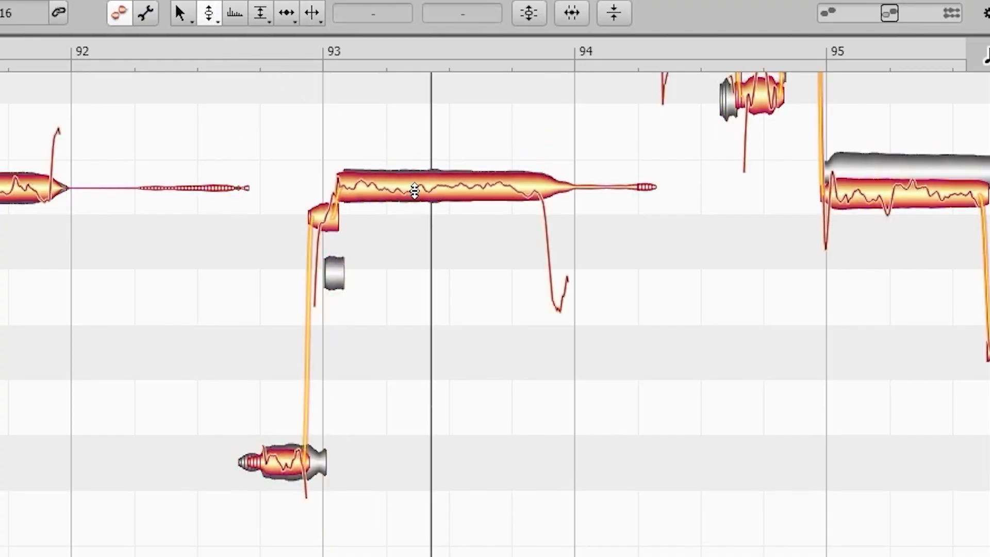
{"action": "left_click", "coordinate": [413, 190]}
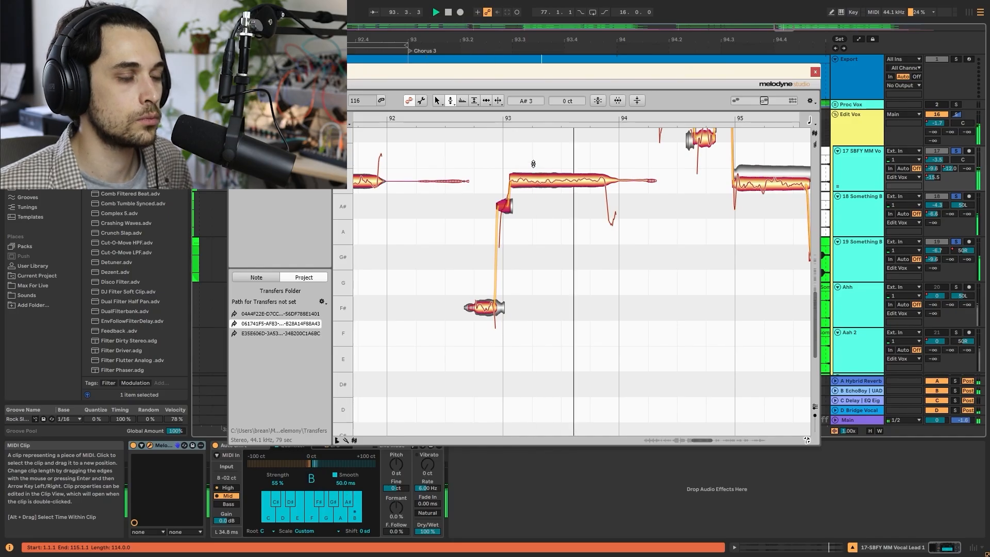
{"action": "key", "text": "space"}
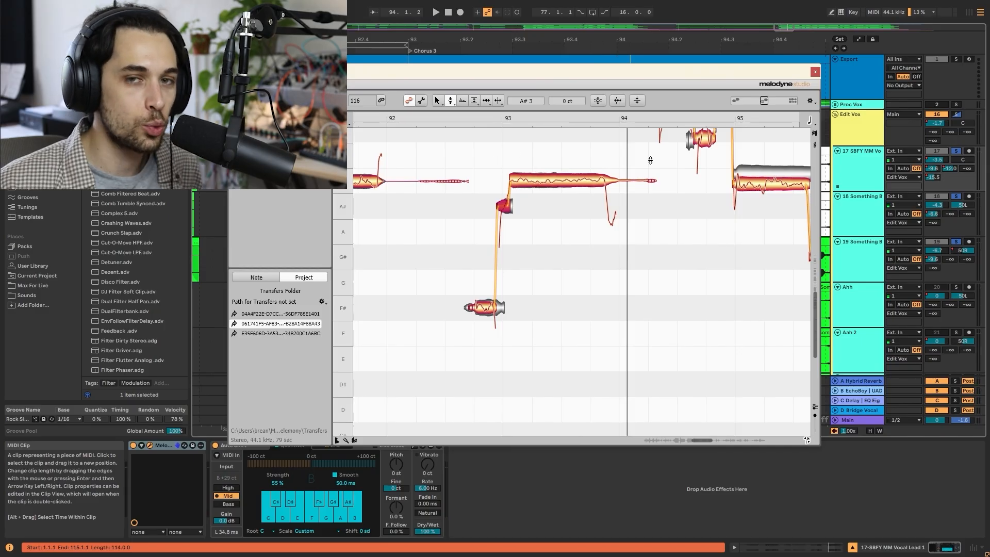
- Solo only lead double track 18 and play it from just before Chorus 3 through bar 95
{"action": "left_click", "coordinate": [957, 197]}
{"action": "left_click", "coordinate": [958, 196]}
{"action": "key", "text": "space"}
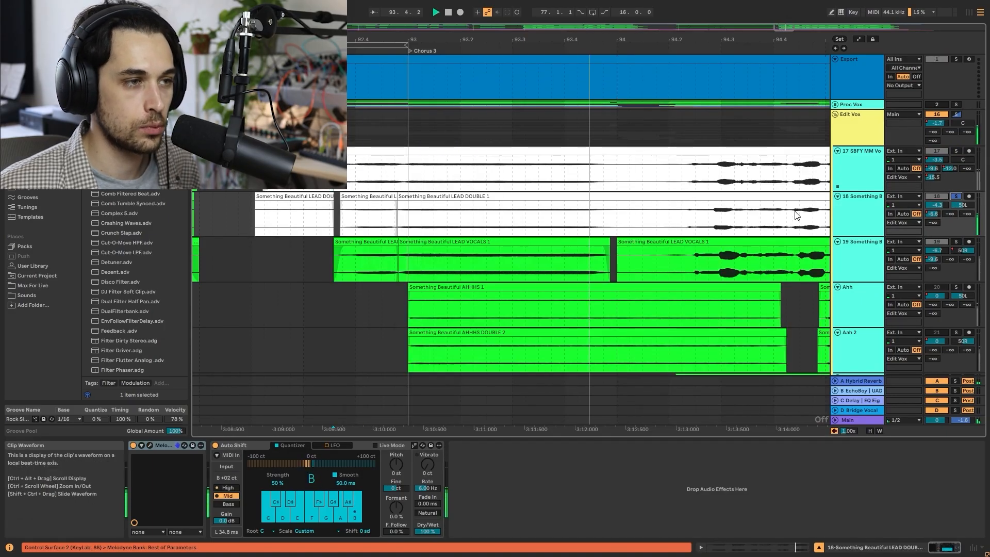
{"action": "scroll", "coordinate": [702, 260], "scroll_direction": "down", "scroll_amount": 1}
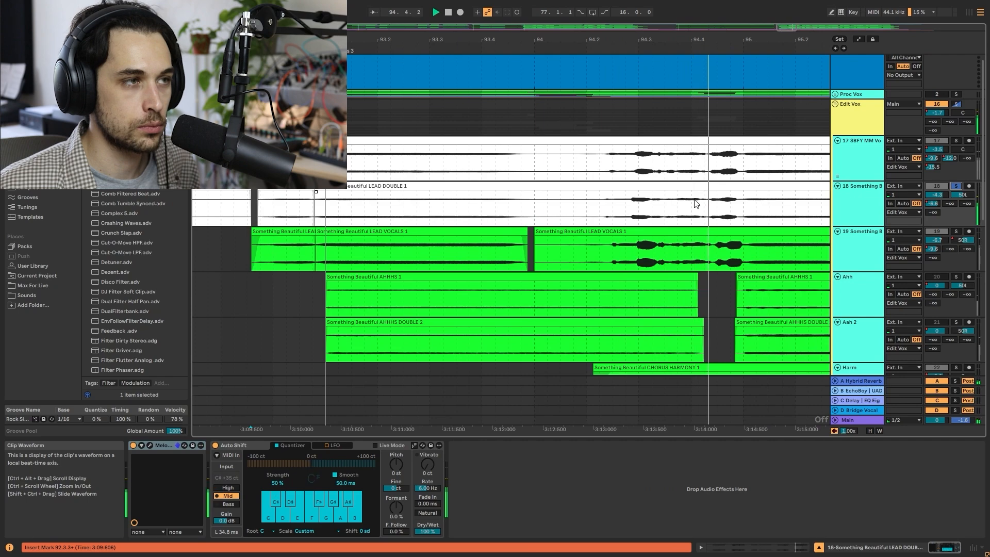
{"action": "key", "text": "space"}
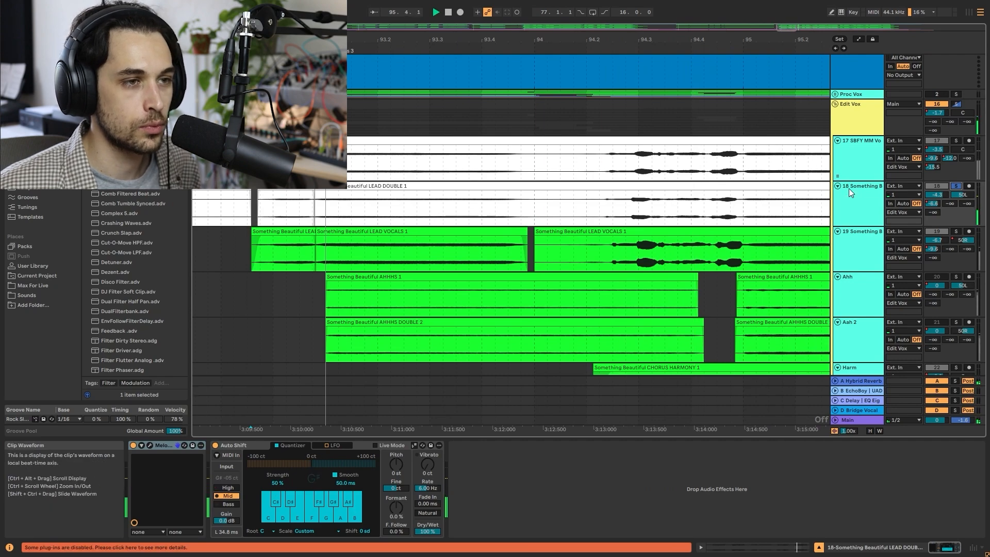
- Solo lead vocal track 17 together with track 18, play Chorus 3, and show the notes around bar 95 in the Melodyne editor
{"action": "left_click", "coordinate": [957, 141]}
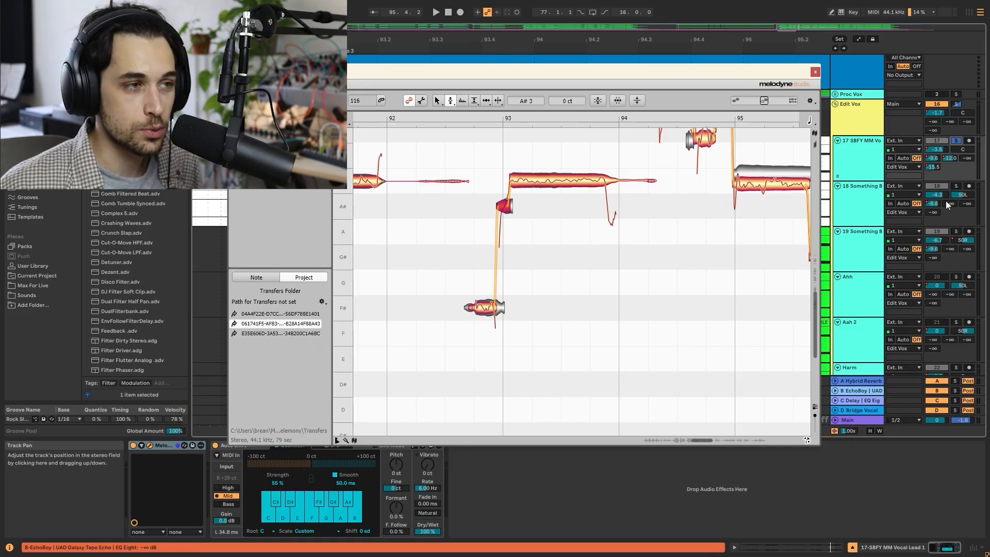
{"action": "left_click", "coordinate": [956, 186], "text": "ctrl"}
{"action": "key", "text": "space"}
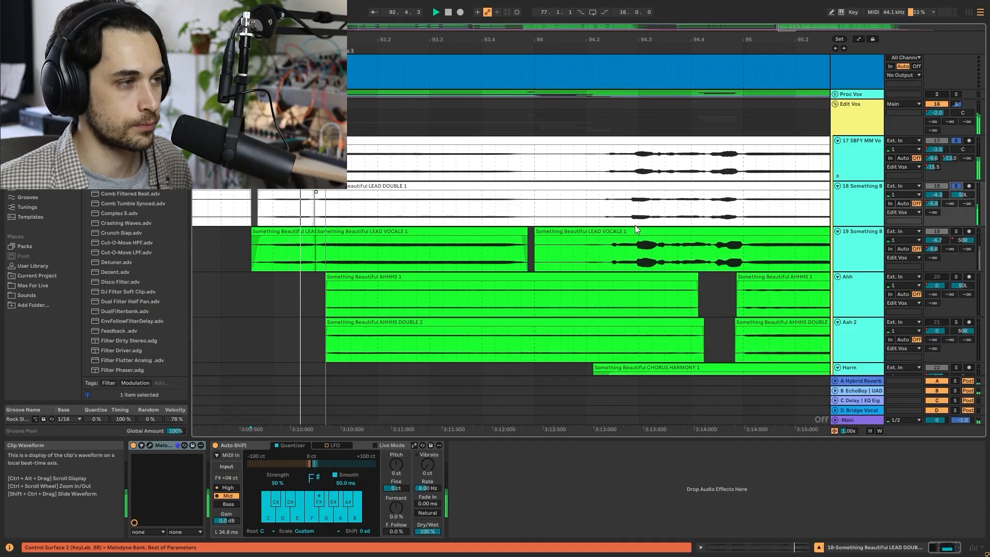
{"action": "left_click", "coordinate": [855, 159]}
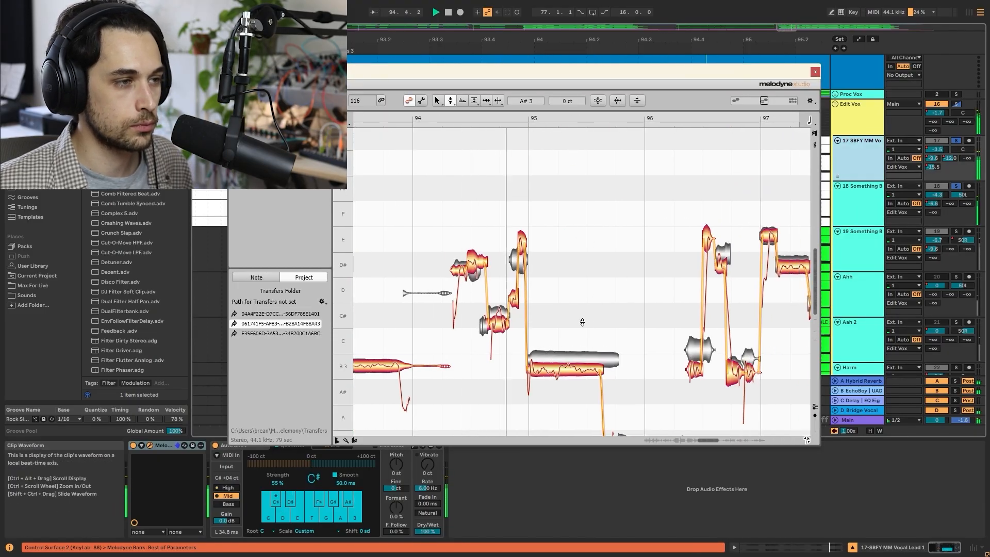
{"action": "scroll", "coordinate": [580, 323], "scroll_direction": "up", "scroll_amount": 4}
{"action": "key", "text": "space"}
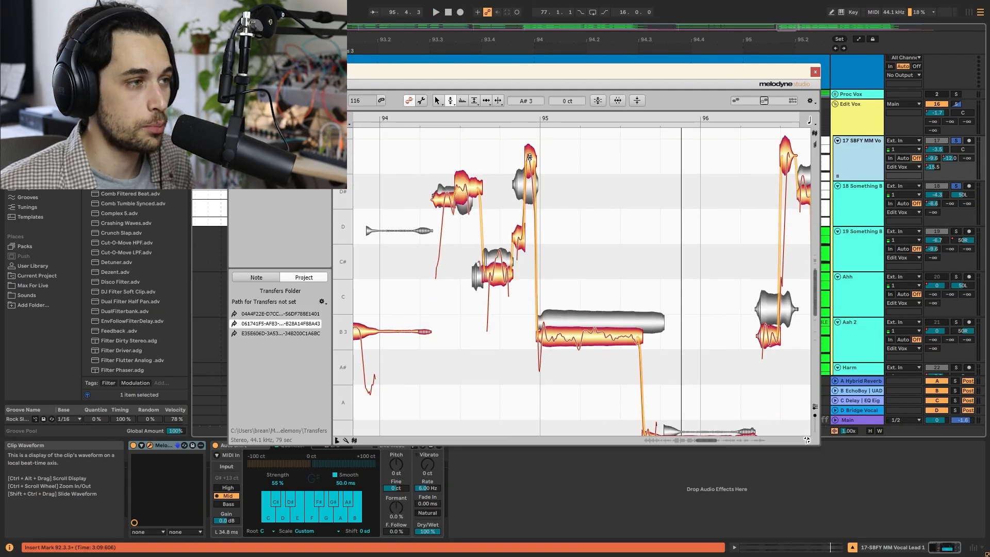
- Lower the lead double's high note just before bar 95 to D#4 and snap its long note at bar 95 to B3
{"action": "left_click", "coordinate": [529, 158]}
{"action": "left_click_drag", "start_coordinate": [530, 153], "coordinate": [530, 186]}
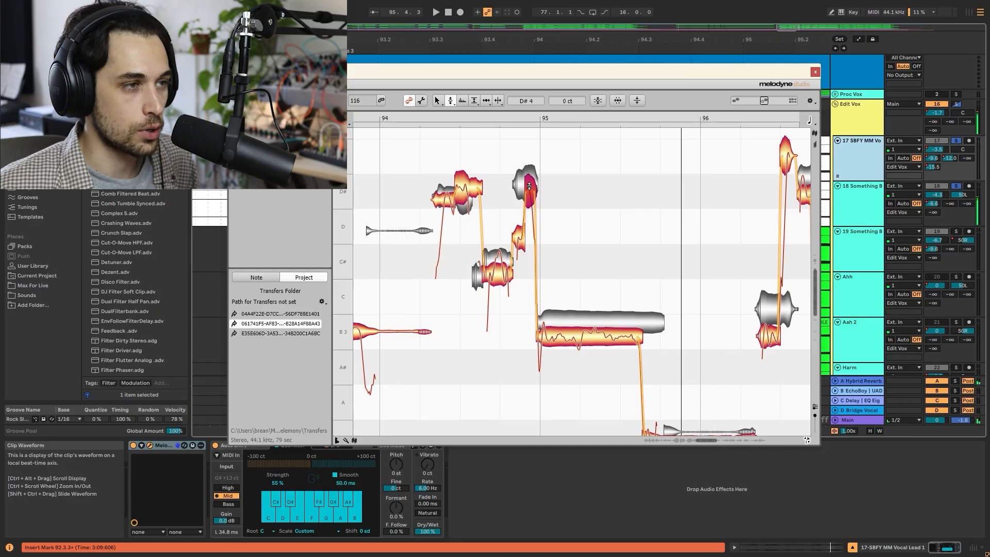
{"action": "left_click", "coordinate": [560, 339]}
{"action": "double_click", "coordinate": [560, 339]}
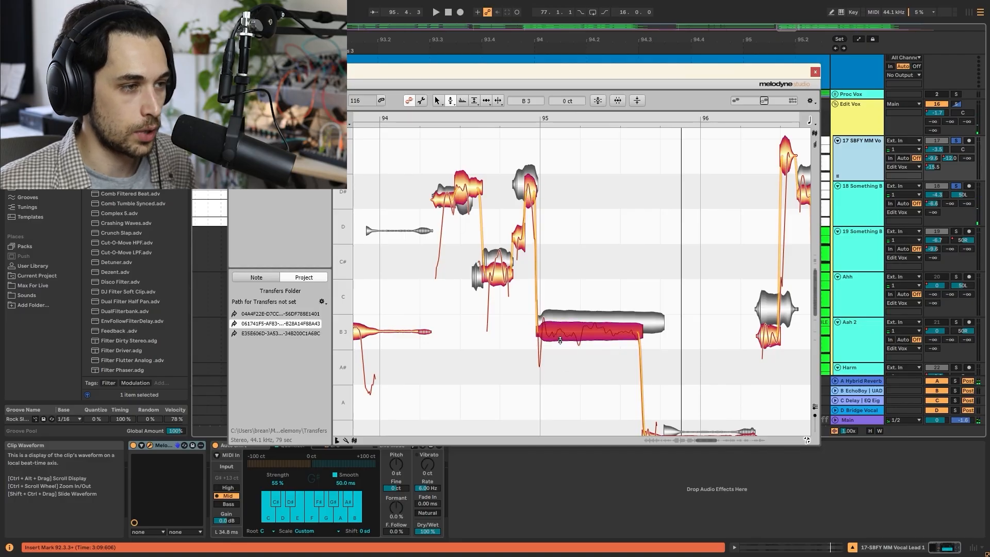
- Switch to the lead vocal's notes and snap the phrase leading into bar 95 to D#4, C#4 and D#4, and its long note to B3
{"action": "double_click", "coordinate": [477, 282]}
{"action": "double_click", "coordinate": [557, 324]}
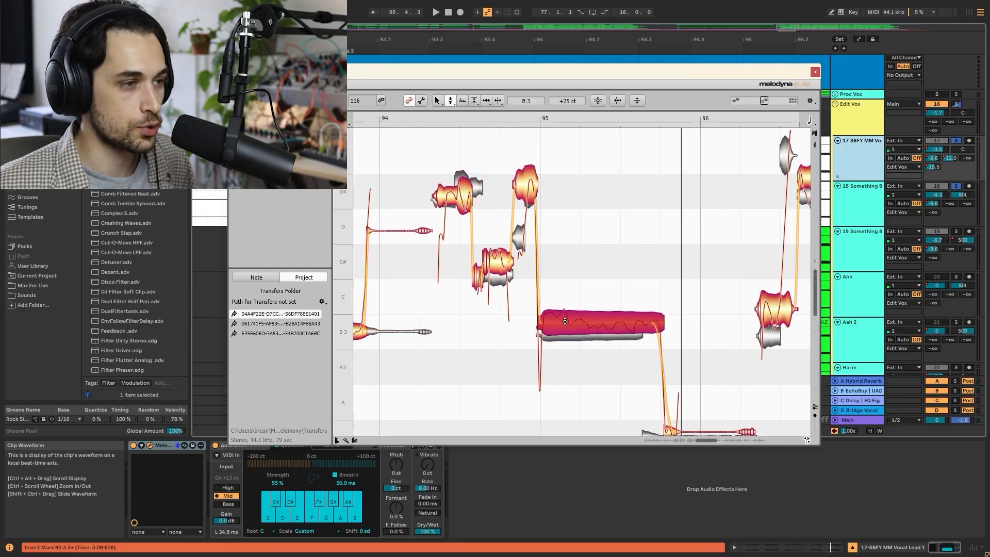
{"action": "double_click", "coordinate": [527, 179]}
{"action": "left_click", "coordinate": [493, 263]}
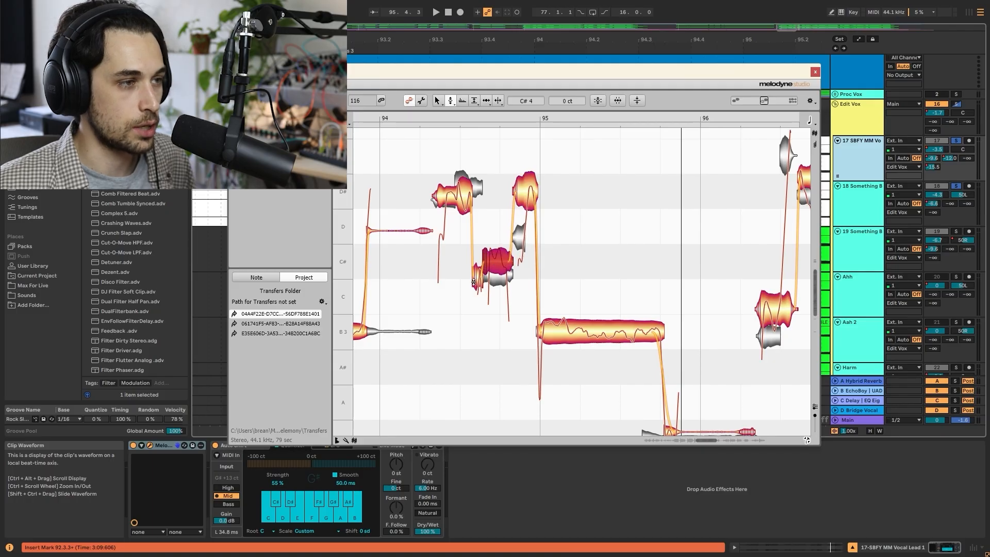
{"action": "double_click", "coordinate": [476, 276]}
{"action": "double_click", "coordinate": [464, 192]}
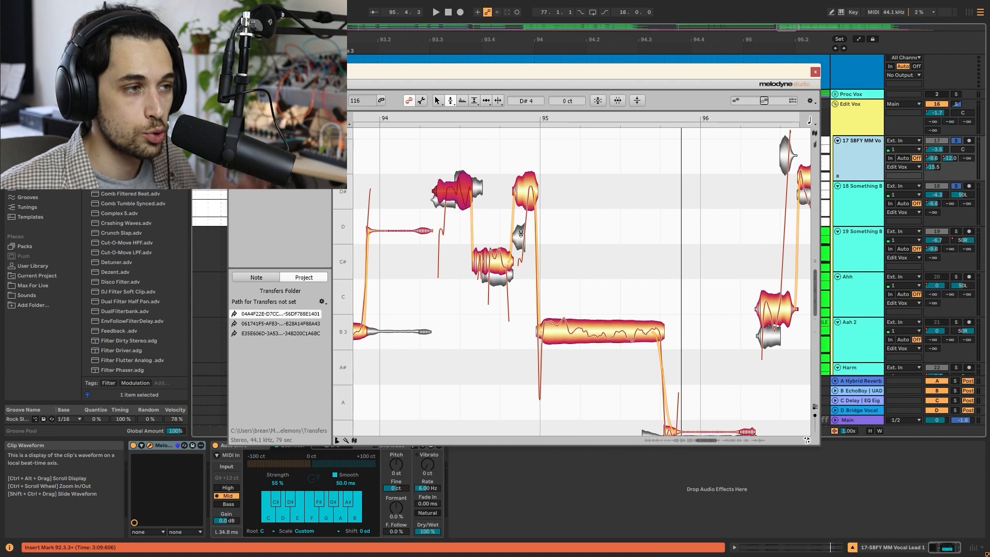
- Reduce the lead vocal's pitch modulation around bar 95, setting the C#4 note to 69% and the D#4 just before the bar to 88%
{"action": "left_click", "coordinate": [529, 181]}
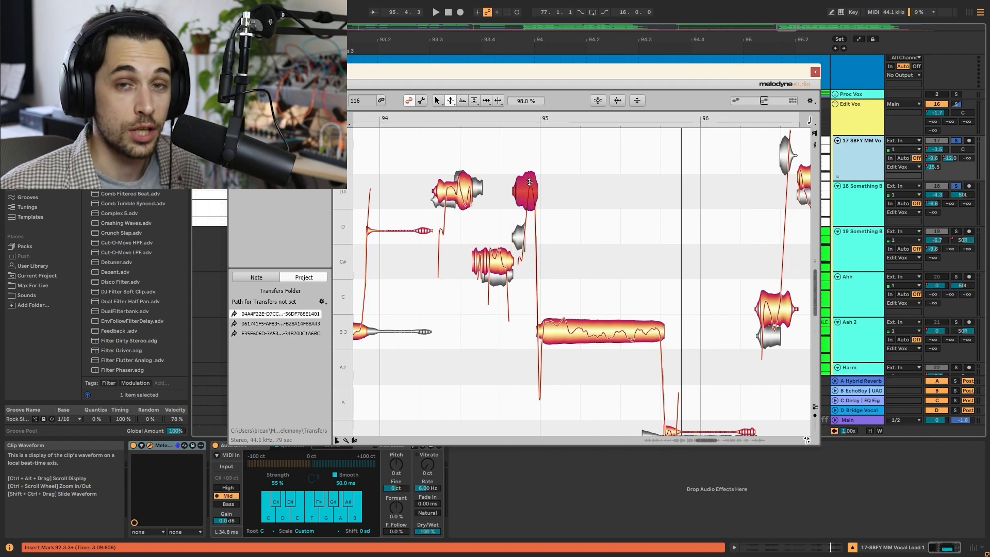
{"action": "left_click", "coordinate": [552, 337]}
{"action": "left_click", "coordinate": [493, 262]}
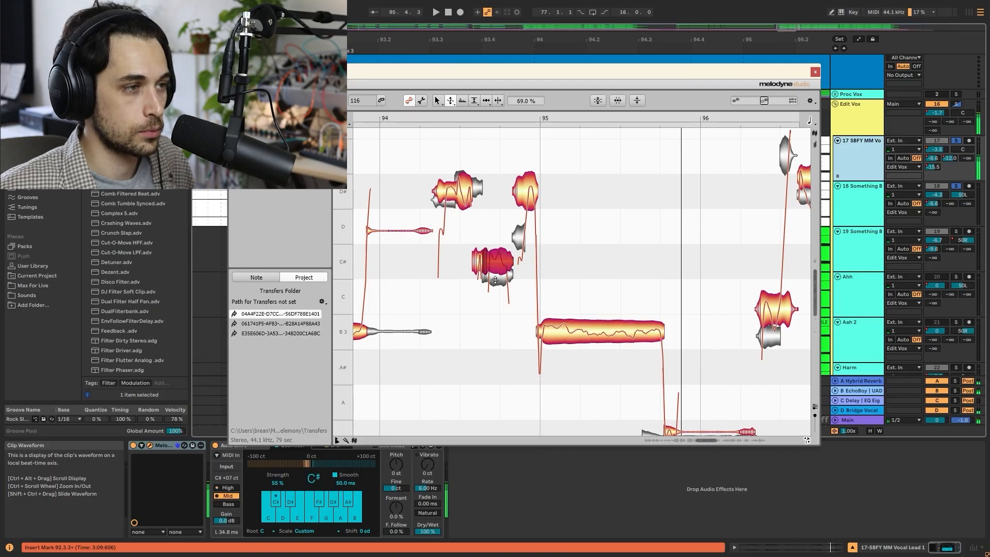
{"action": "left_click", "coordinate": [464, 192]}
{"action": "left_click", "coordinate": [525, 191]}
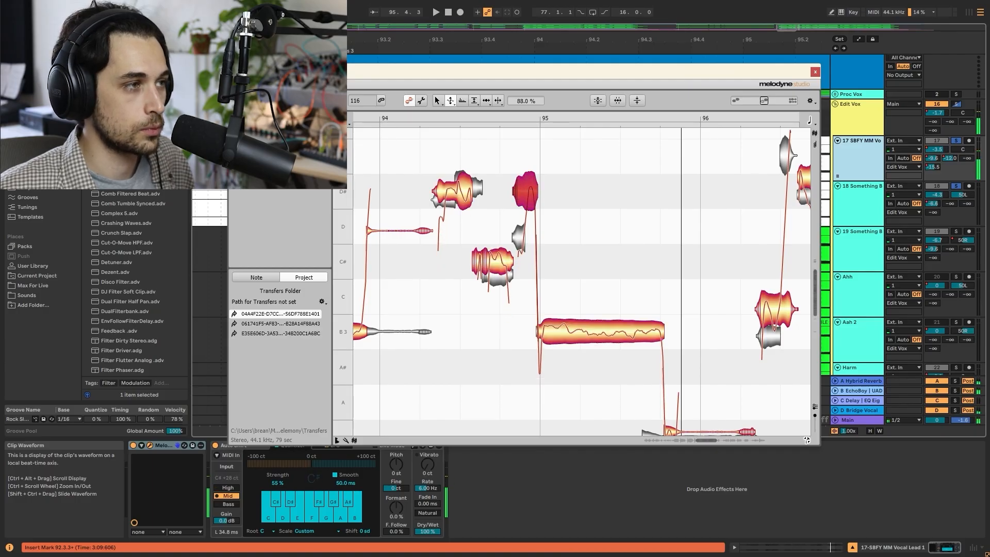
- Switch to the lead double, raise its short note just before bar 95 to D#4 with a -19 cent offset, and play it back
{"action": "double_click", "coordinate": [475, 185]}
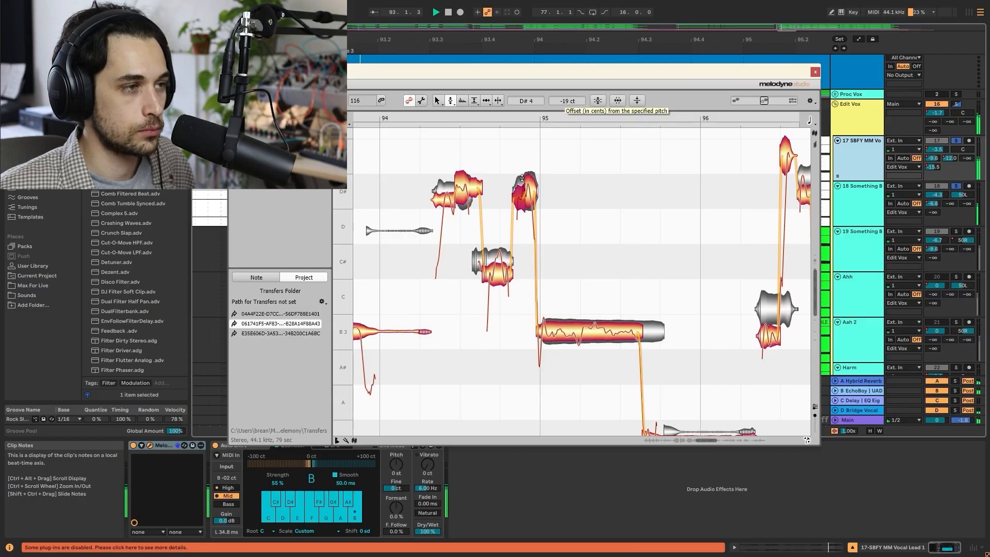
{"action": "left_click_drag", "start_coordinate": [513, 81], "coordinate": [578, 113]}
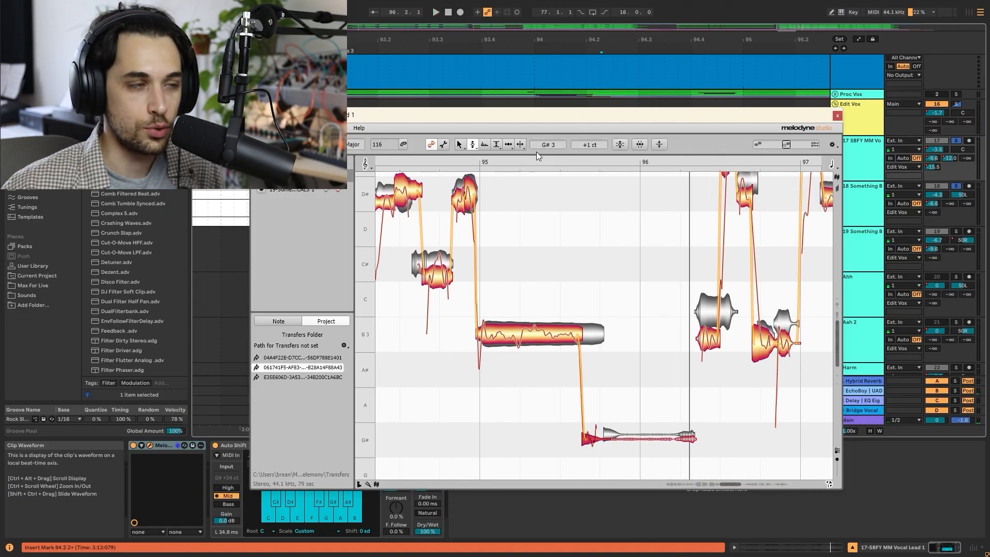
- Select the Time tool, move the Melodyne editor off the arrangement, and play both vocals from bar 95 to check the note endings
{"action": "left_click", "coordinate": [509, 146]}
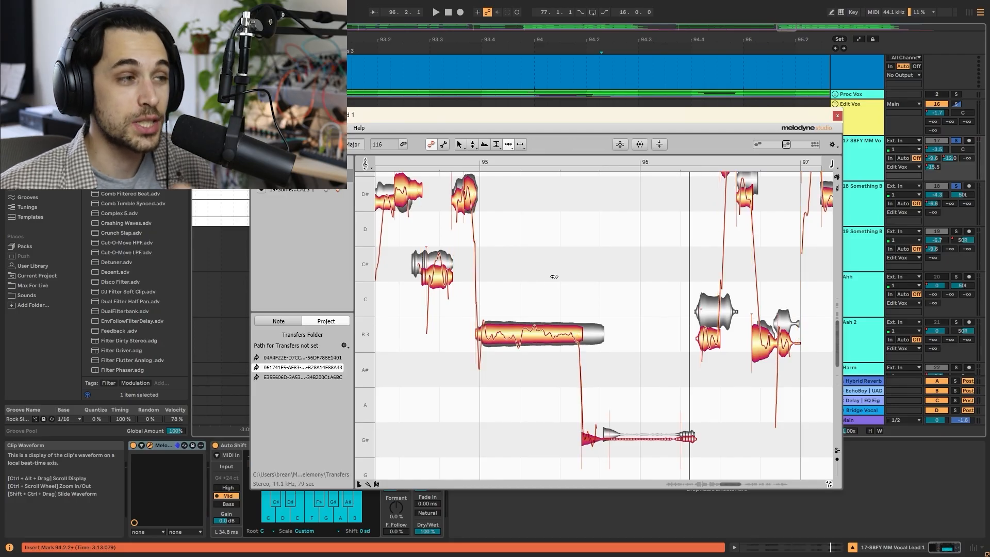
{"action": "left_click_drag", "start_coordinate": [581, 116], "coordinate": [566, 159]}
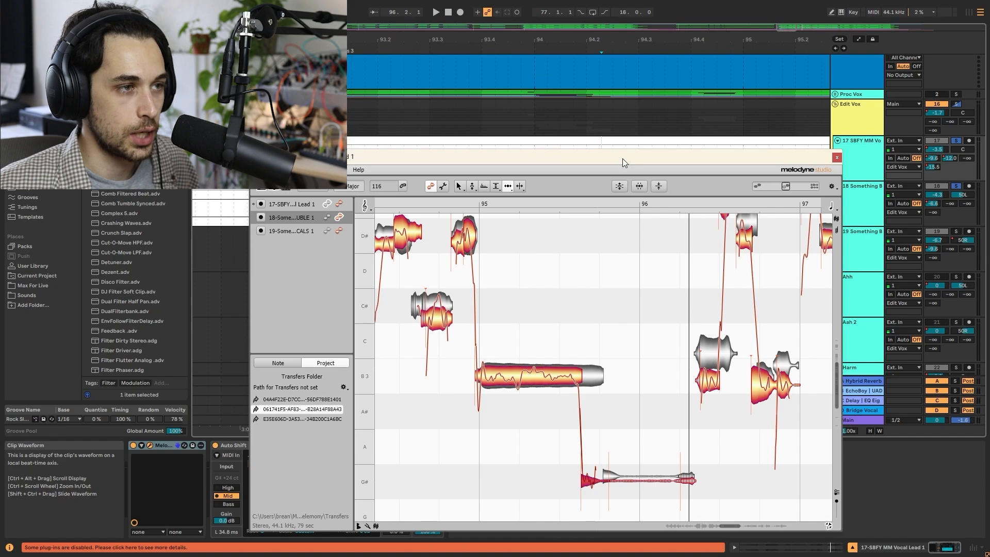
{"action": "left_click_drag", "start_coordinate": [623, 160], "coordinate": [626, 231]}
{"action": "scroll", "coordinate": [642, 183], "scroll_direction": "right", "scroll_amount": 3}
{"action": "left_click", "coordinate": [569, 196]}
{"action": "key", "text": "space"}
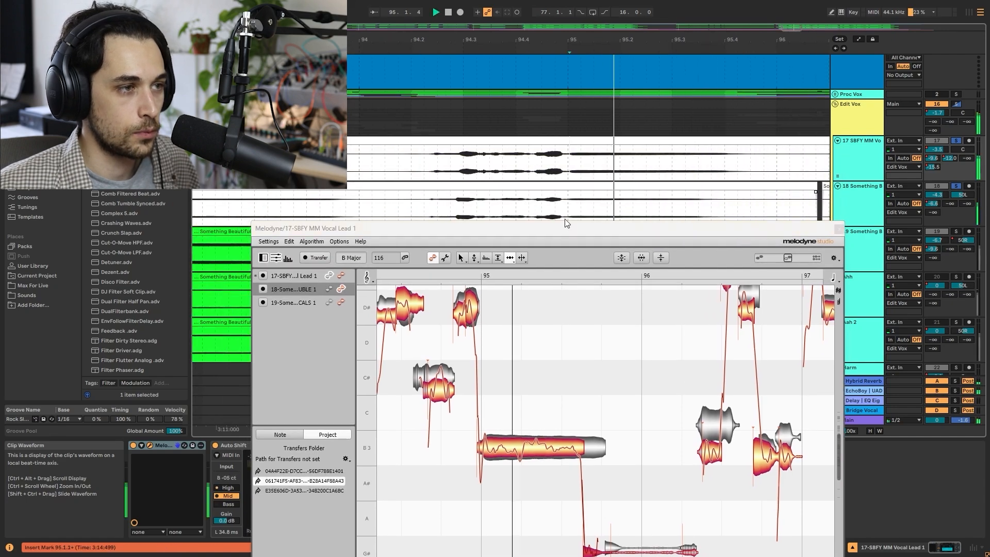
{"action": "left_click_drag", "start_coordinate": [563, 224], "coordinate": [544, 100]}
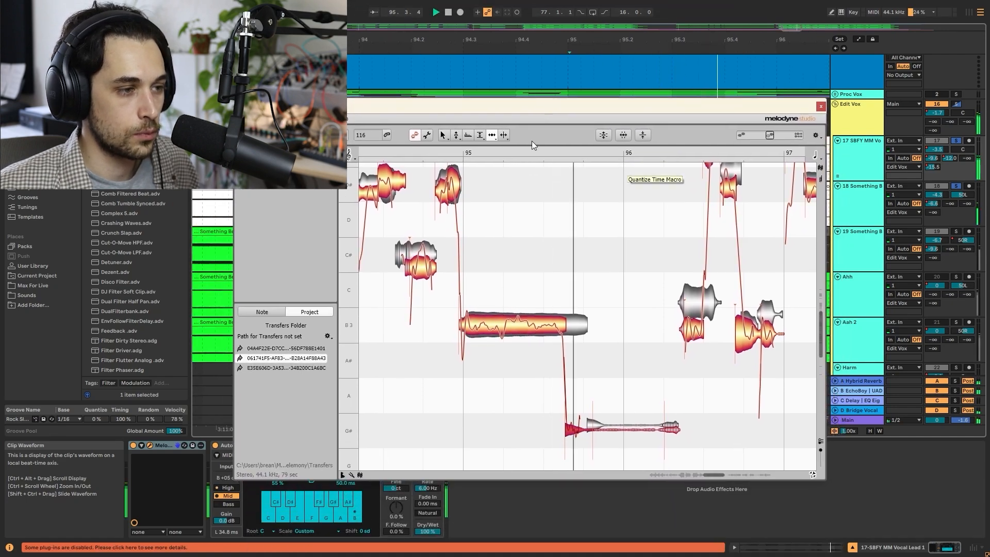
{"action": "key", "text": "space"}
- Deactivate the time grid and extend the lead double's long B3 note, shifting the following G#3 start to match the lead vocal's note ending
{"action": "left_click", "coordinate": [322, 118]}
{"action": "mouse_move", "coordinate": [347, 171]}
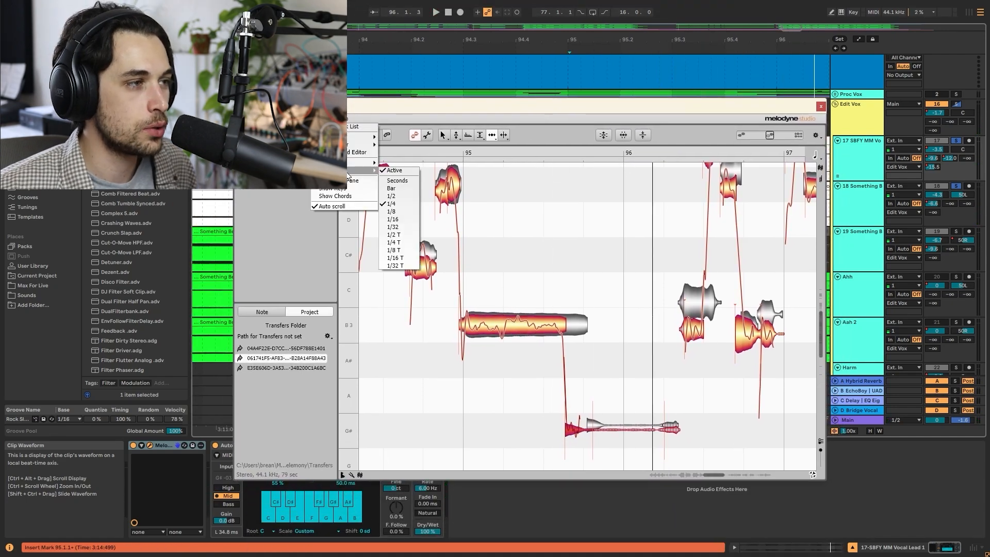
{"action": "left_click", "coordinate": [396, 172]}
{"action": "left_click_drag", "start_coordinate": [562, 326], "coordinate": [571, 322]}
{"action": "left_click_drag", "start_coordinate": [576, 429], "coordinate": [586, 429]}
{"action": "key", "text": "space"}
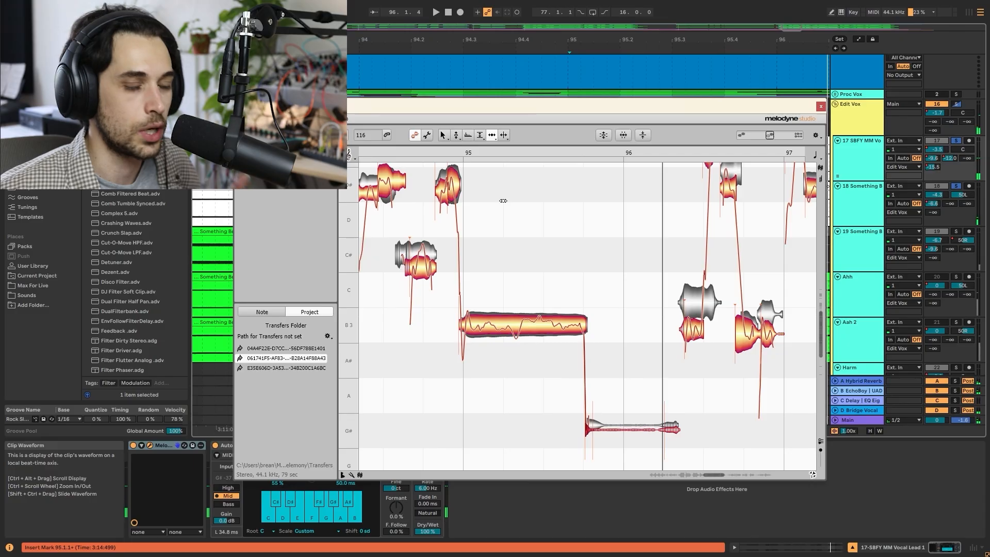
{"action": "left_click_drag", "start_coordinate": [533, 107], "coordinate": [533, 120]}
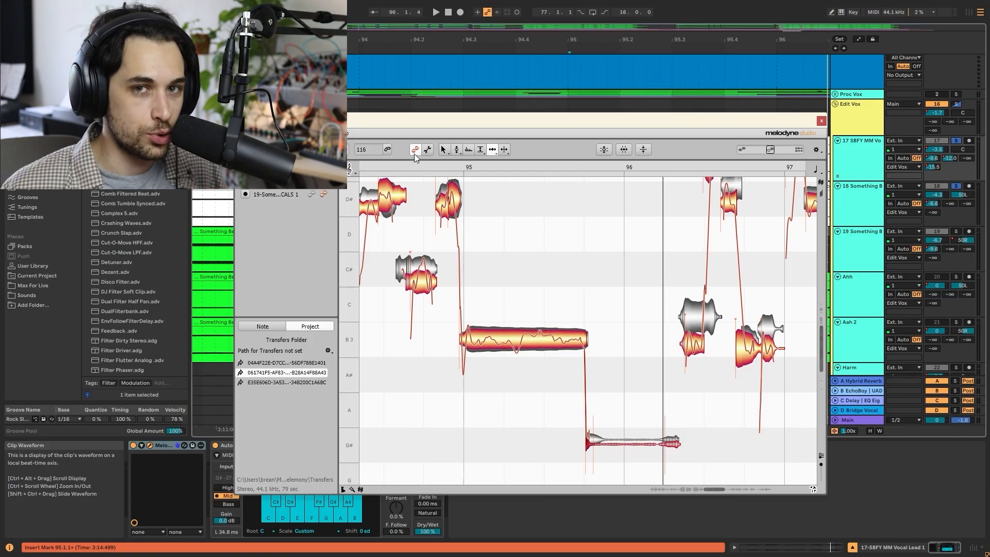
- Play both vocals on past bar 96, move the Melodyne editor, and make the other vocal's notes active for editing
{"action": "key", "text": "space"}
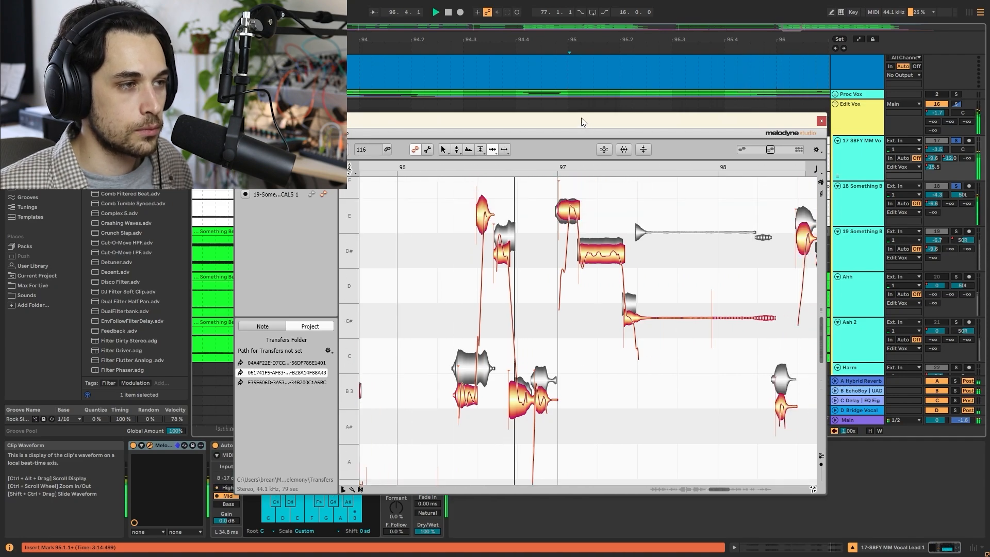
{"action": "left_click_drag", "start_coordinate": [583, 120], "coordinate": [528, 82]}
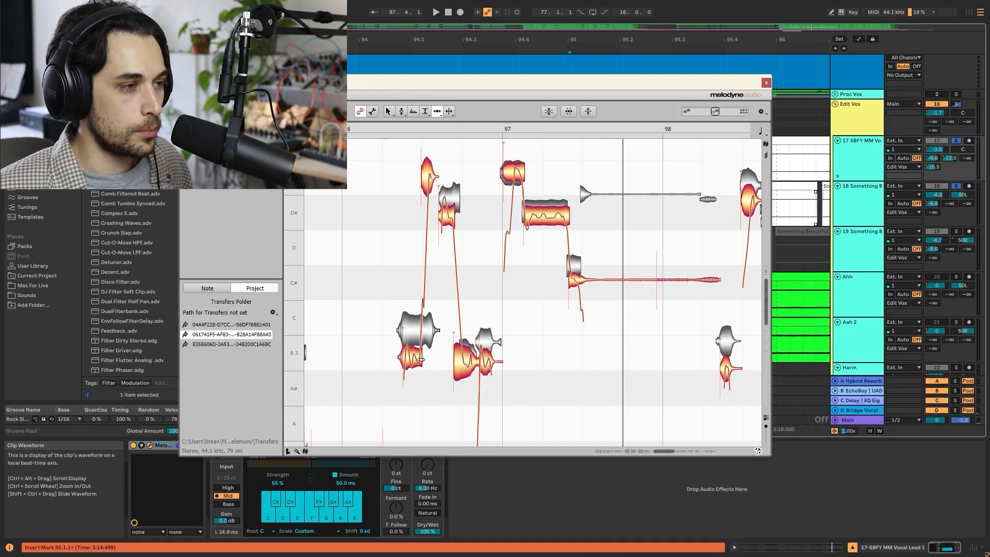
{"action": "left_click", "coordinate": [206, 160]}
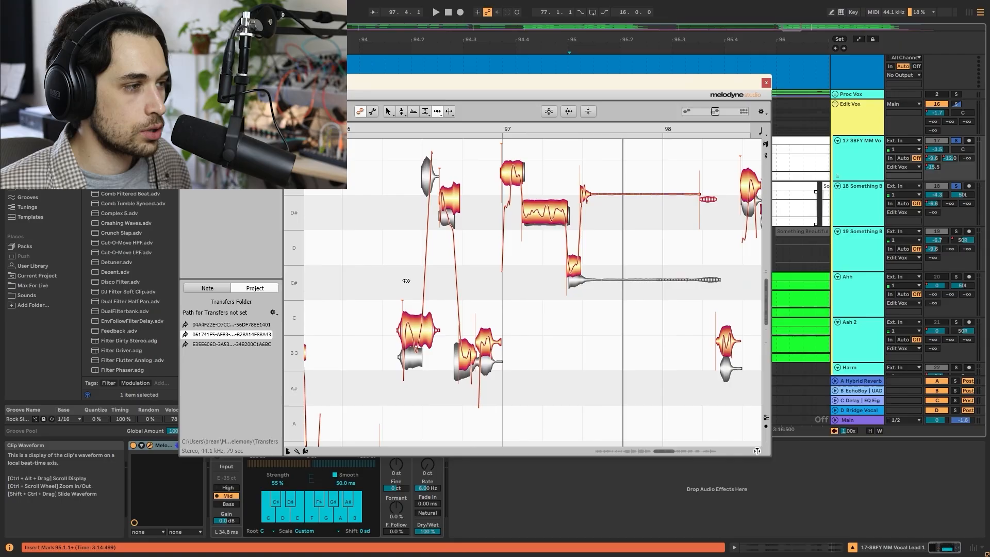
- Snap the notes leading up to bar 97 to their nearest semitones, centring the low pair on B3 and the higher note on D#4
{"action": "double_click", "coordinate": [468, 352]}
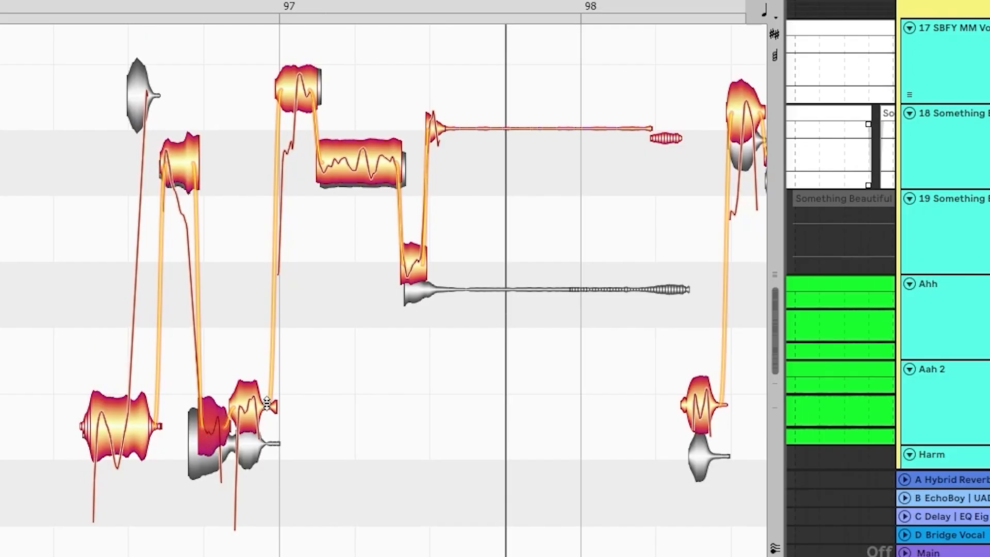
{"action": "double_click", "coordinate": [259, 406]}
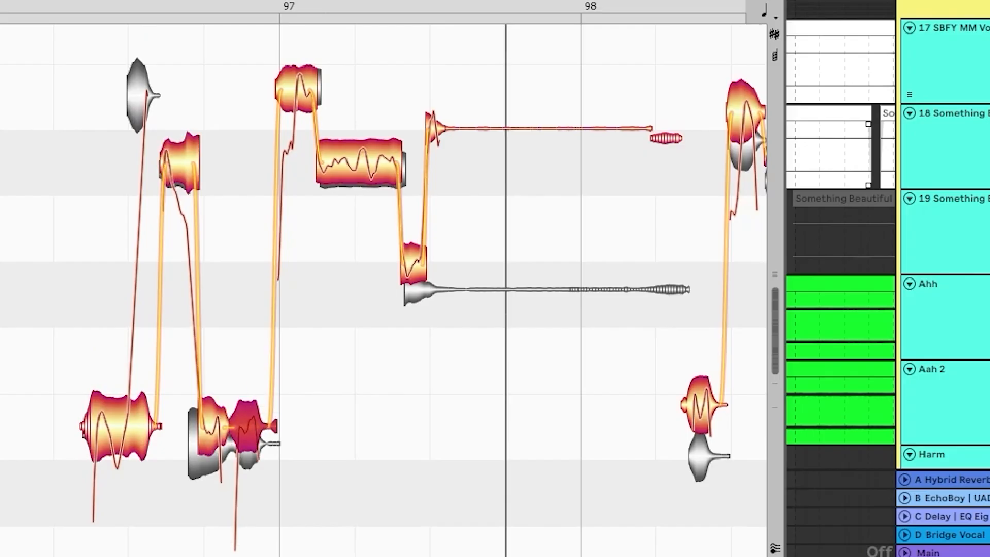
{"action": "double_click", "coordinate": [192, 434]}
{"action": "double_click", "coordinate": [191, 430]}
{"action": "double_click", "coordinate": [248, 441]}
{"action": "double_click", "coordinate": [175, 168]}
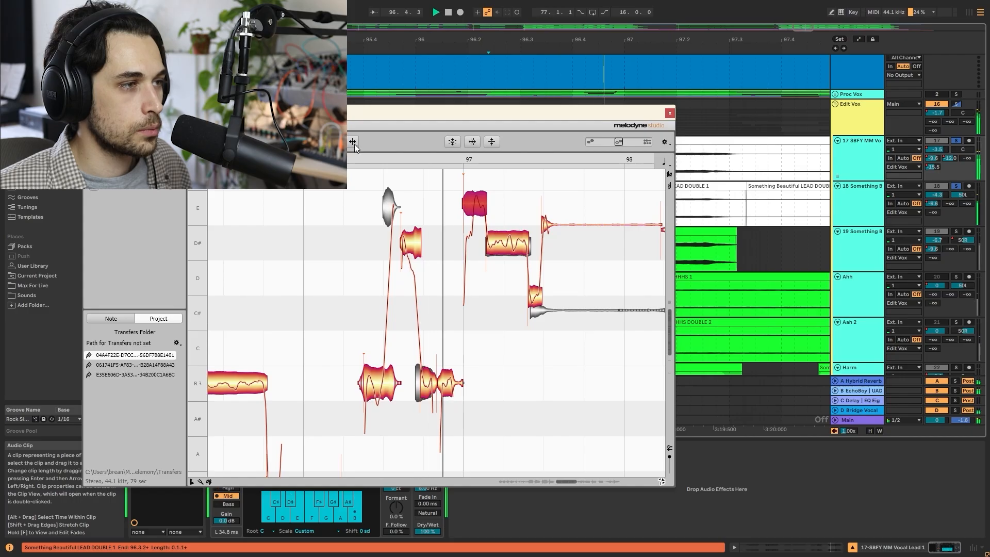
- Split the E4 note at bar 97 with the Note Separation tool, lower its first part to D#4, and play it back
{"action": "left_click", "coordinate": [354, 144]}
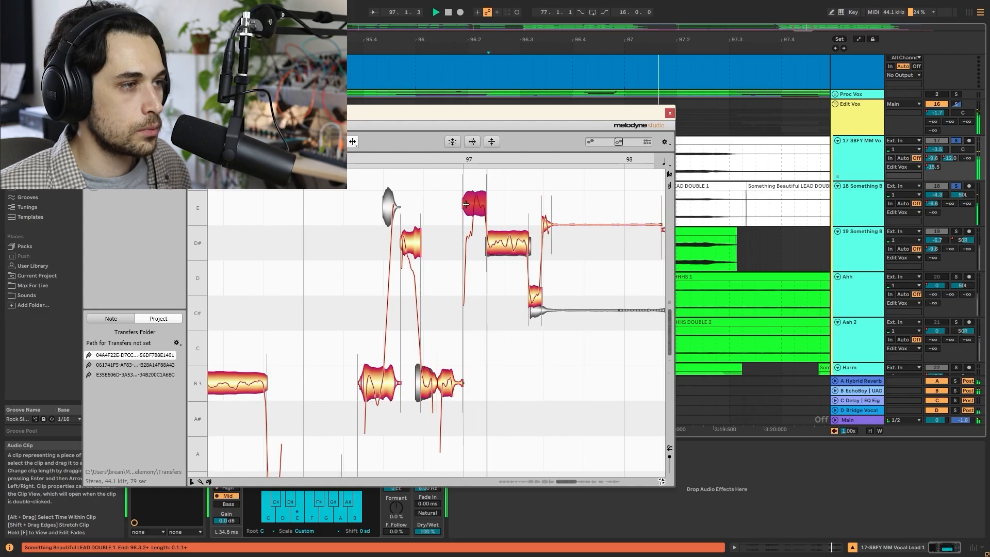
{"action": "key", "text": "space"}
{"action": "double_click", "coordinate": [471, 209]}
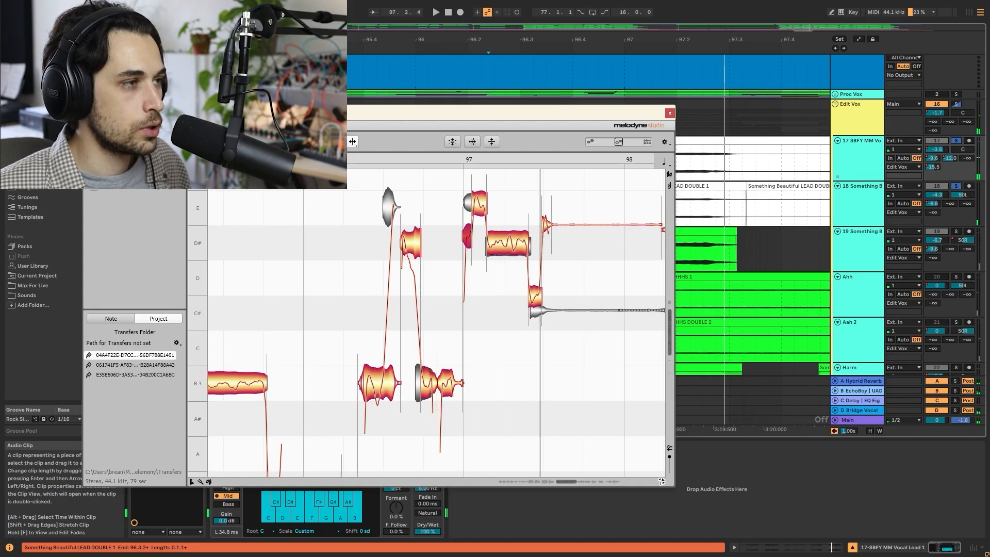
{"action": "left_click", "coordinate": [463, 228]}
{"action": "double_click", "coordinate": [467, 236]}
{"action": "key", "text": "space"}
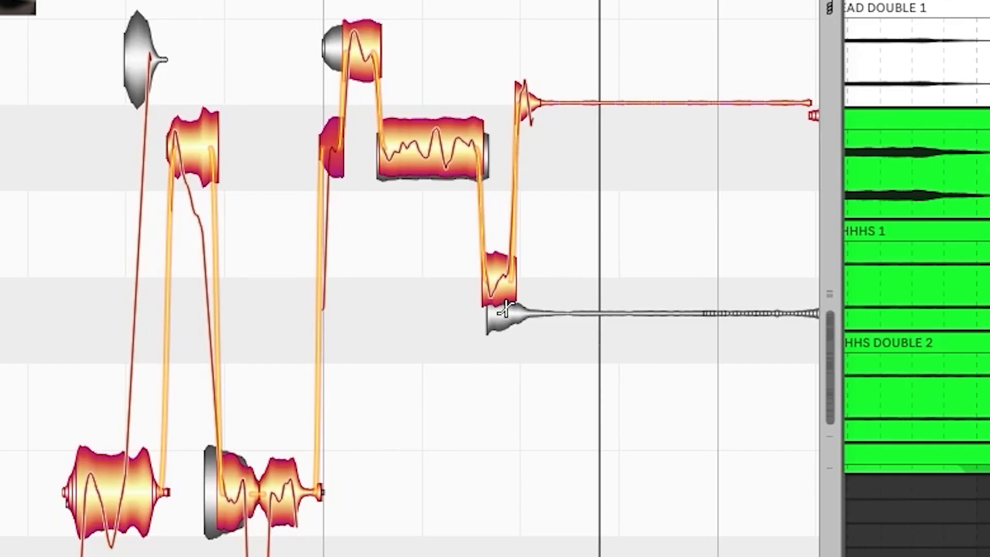
- Snap the short note midway through bar 97 to C#4 and retime its boundary with the preceding D#4 note to match the other vocal
{"action": "double_click", "coordinate": [537, 296]}
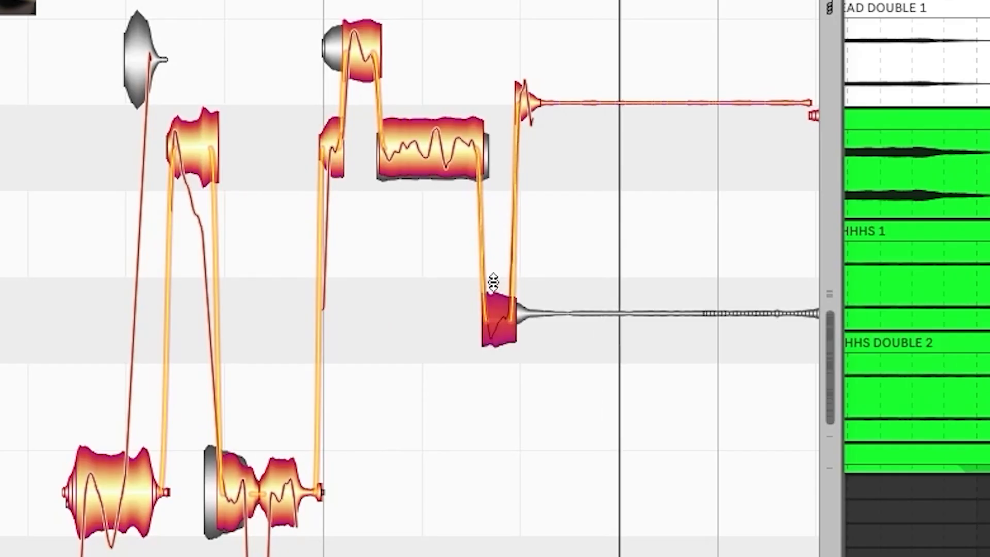
{"action": "key", "text": "F5"}
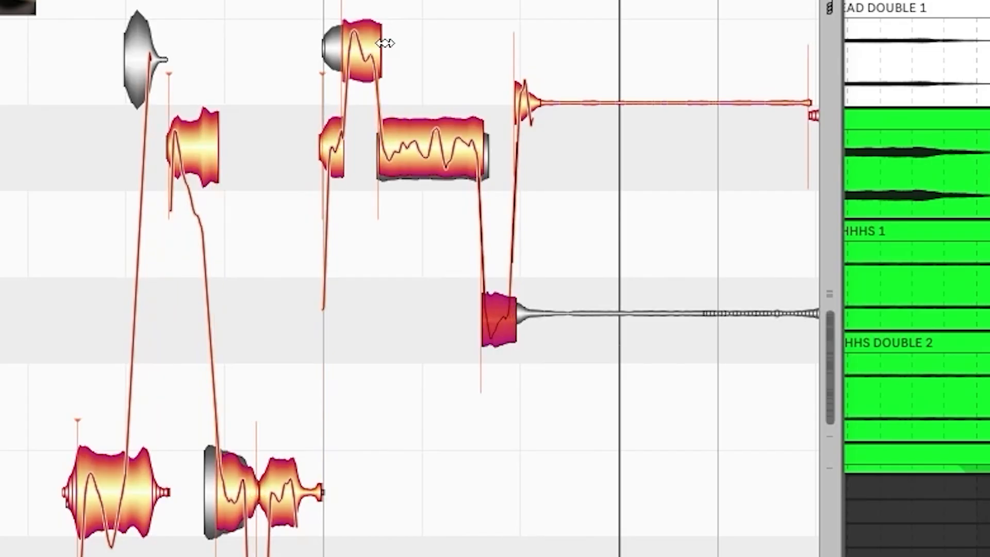
{"action": "left_click", "coordinate": [490, 156]}
{"action": "left_click_drag", "start_coordinate": [489, 320], "coordinate": [494, 320]}
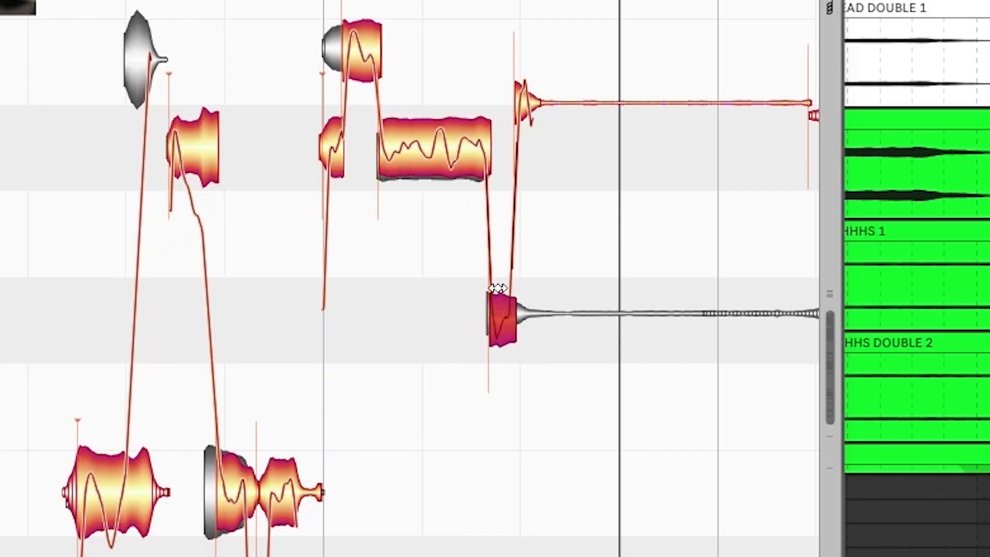
{"action": "double_click", "coordinate": [522, 92]}
{"action": "key", "text": "space"}
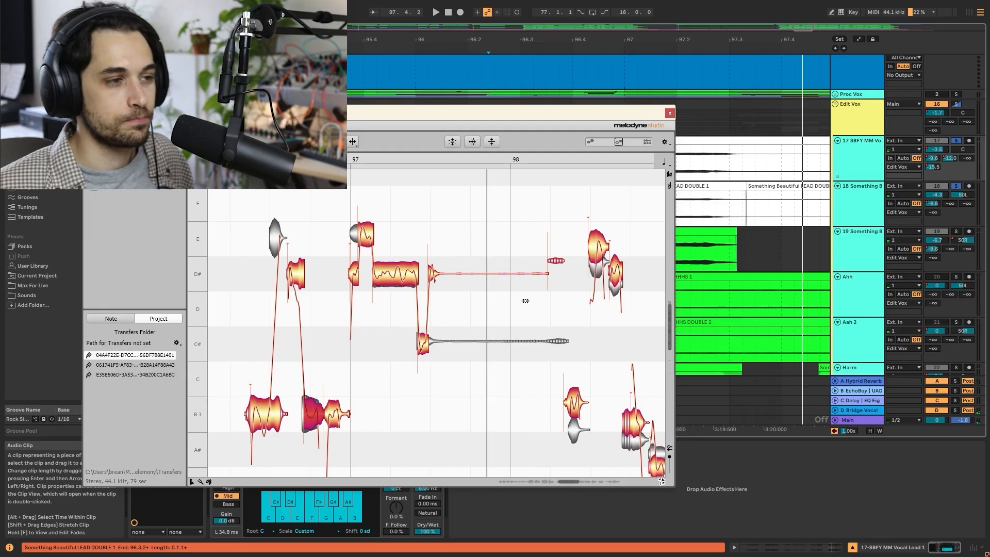
- Centre the short note just before bar 99 on B3 and close the Melodyne editor
{"action": "scroll", "coordinate": [560, 385], "scroll_direction": "right", "scroll_amount": 1}
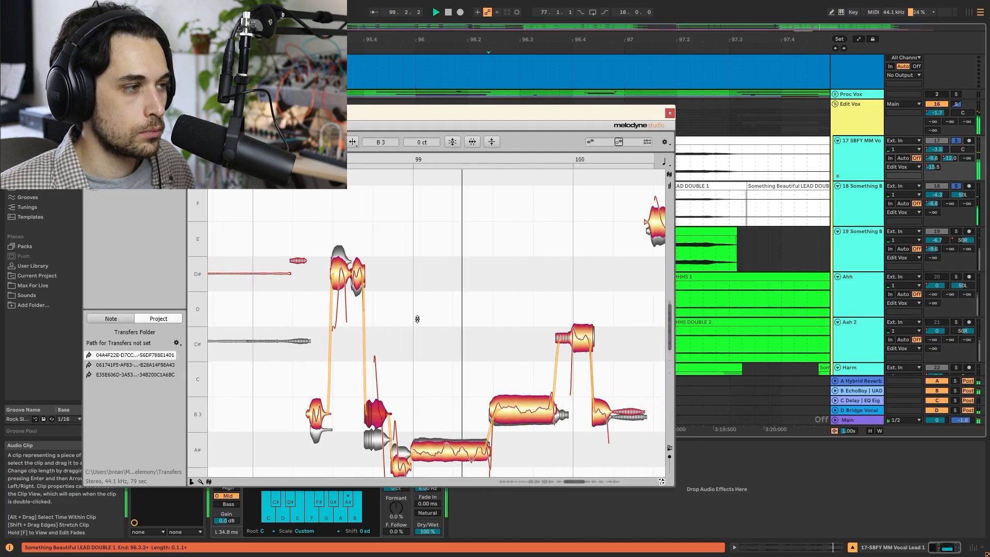
{"action": "scroll", "coordinate": [445, 321], "scroll_direction": "down", "scroll_amount": 1}
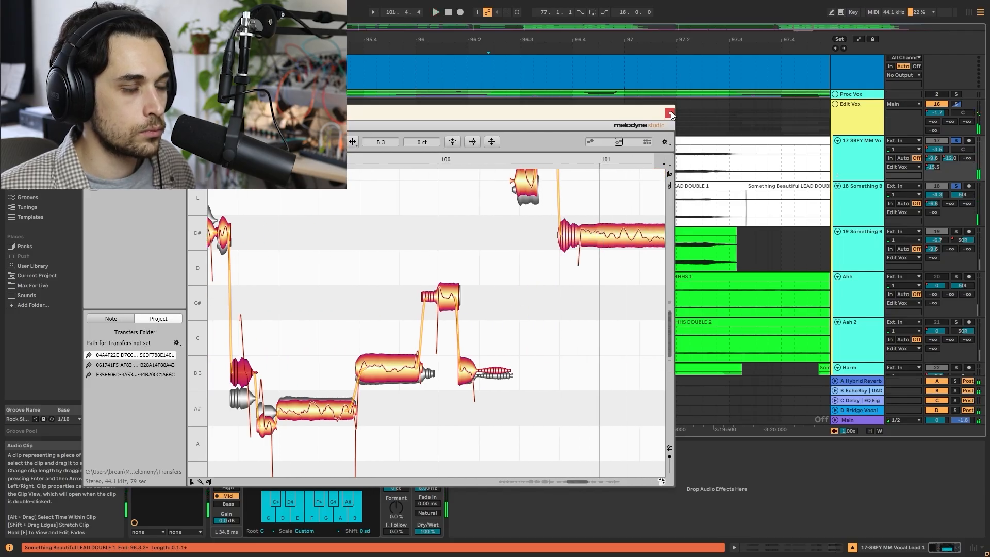
{"action": "left_click", "coordinate": [670, 114]}
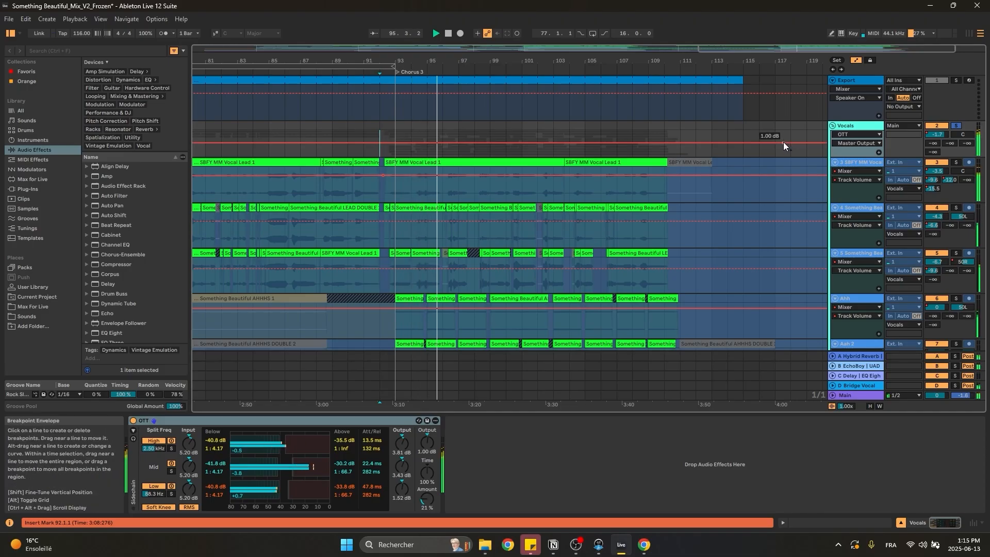
- Look over the lead, double, Ahh, harmony and octave vocal tracks in the arrangement while Chorus 3 plays
{"action": "scroll", "coordinate": [784, 142], "scroll_direction": "down", "scroll_amount": 2}
{"action": "scroll", "coordinate": [784, 142], "scroll_direction": "down", "scroll_amount": 4}
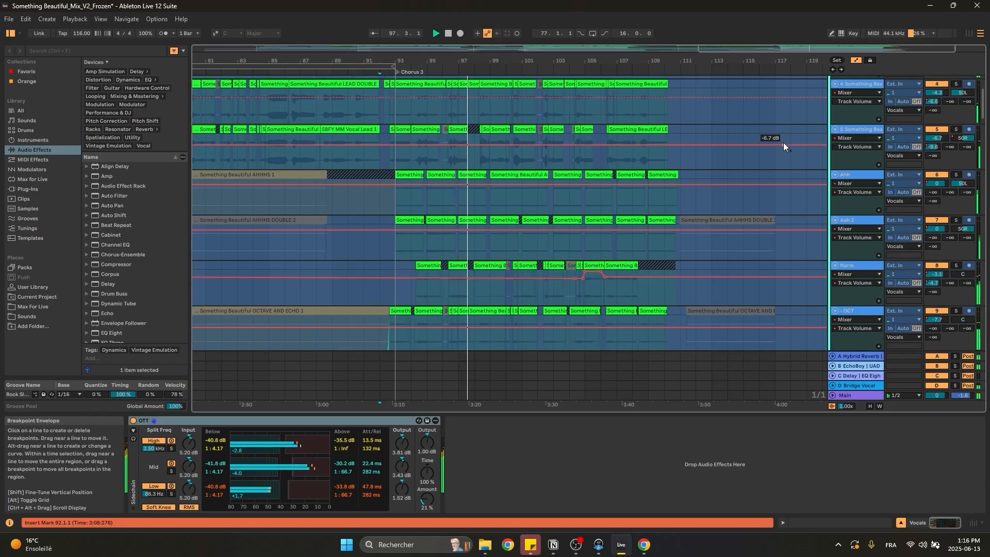
{"action": "scroll", "coordinate": [784, 142], "scroll_direction": "up", "scroll_amount": 4}
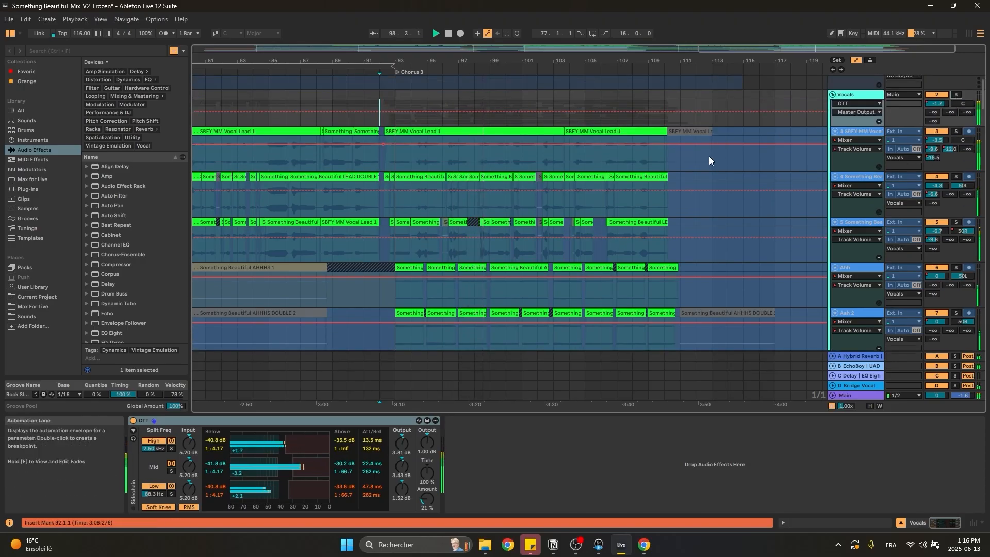